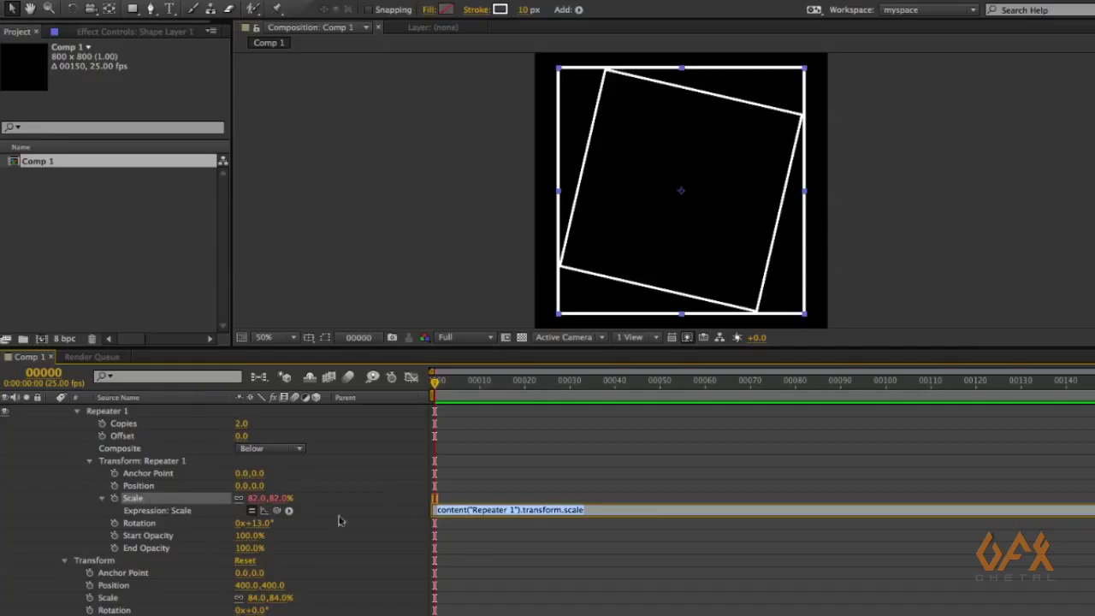
# Step: Replace Repeater 1's Scale expression with an angle variable linked to Repeater 1's Rotation: angle = content("Repeater 1").transform.rotation
pyautogui.click(605, 516)
pyautogui.moveTo(375, 348); pyautogui.dragTo(375, 302)
pyautogui.click(548, 470)
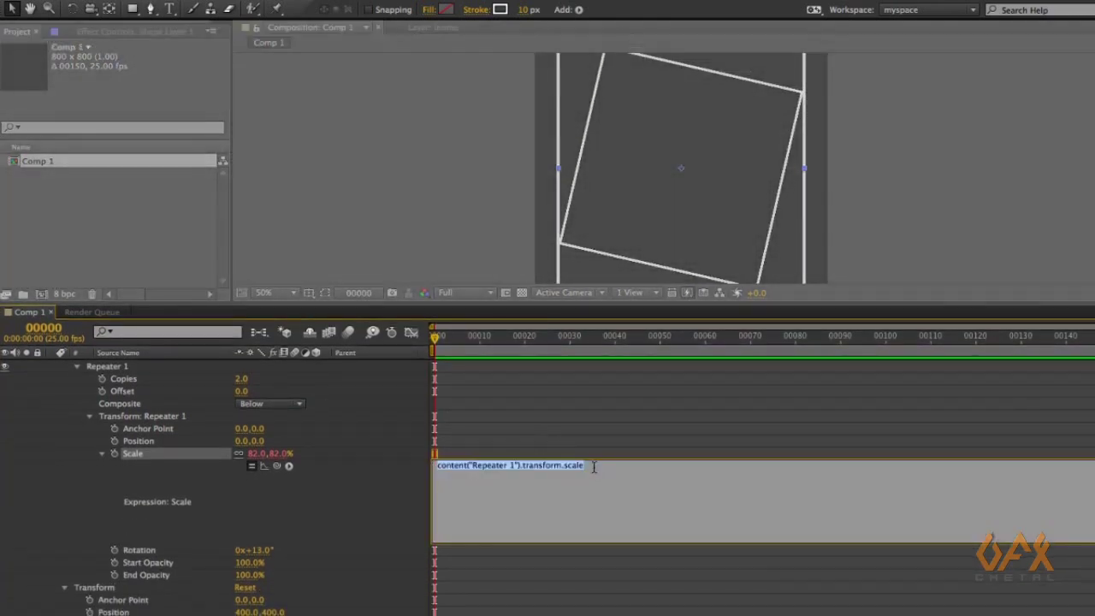
pyautogui.press('BackSpace')
pyautogui.write('angle = (')
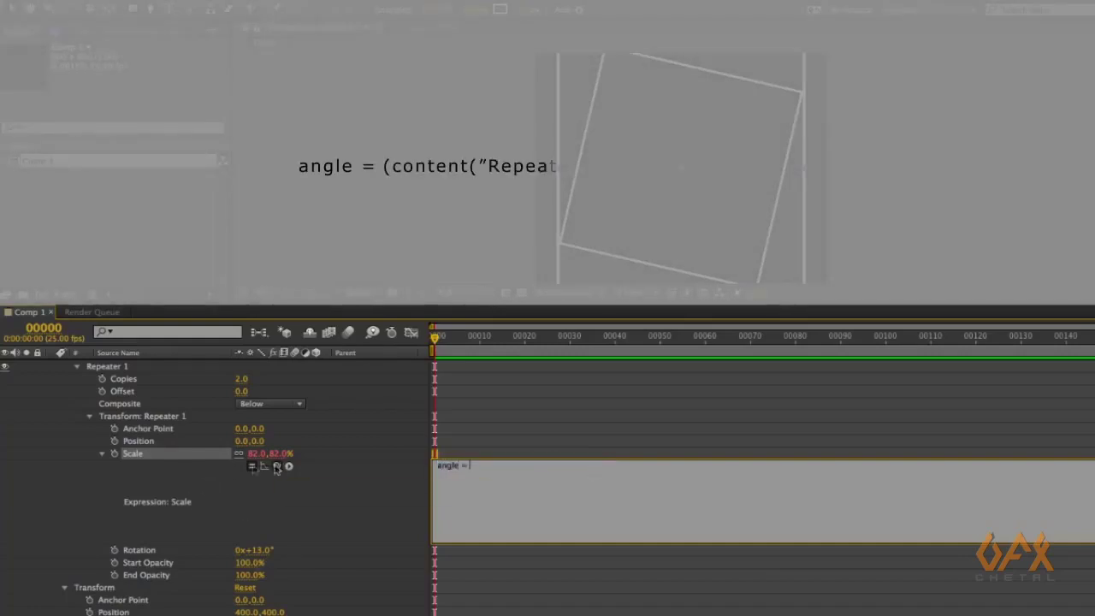
pyautogui.moveTo(282, 467); pyautogui.dragTo(152, 557)
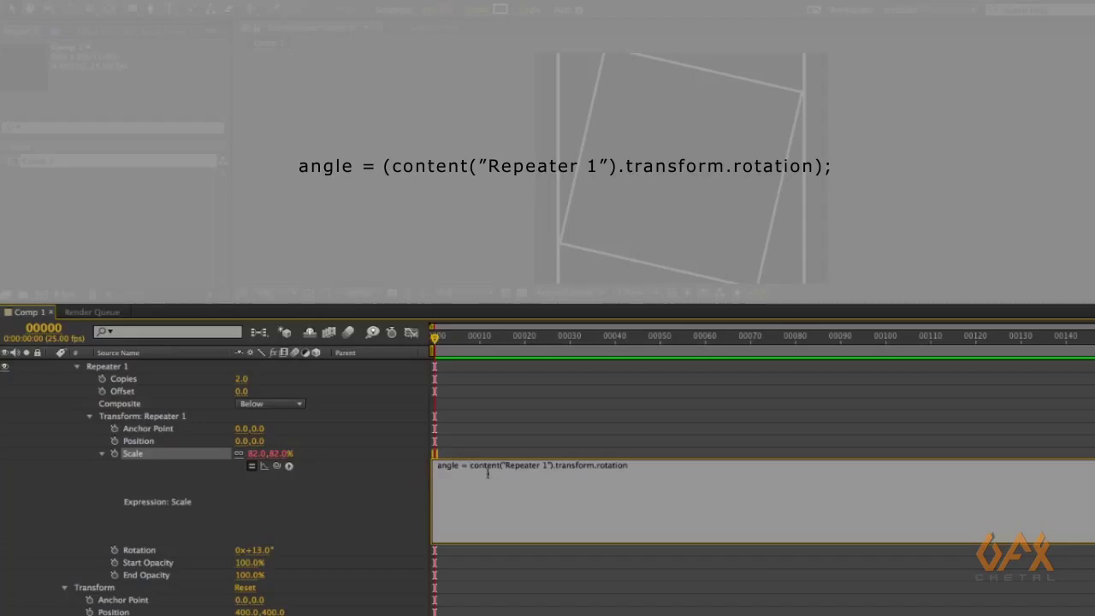
# Step: Wrap the rotation reference in degreesToRadians() and end the angle line of the Scale expression with a semicolon
pyautogui.click(289, 467)
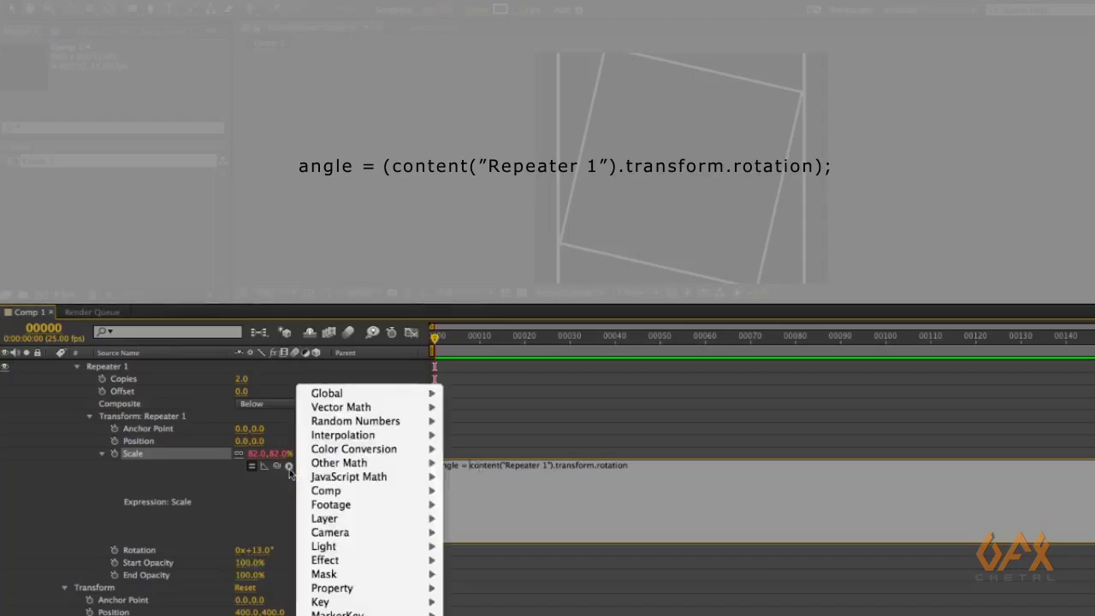
pyautogui.moveTo(340, 467)
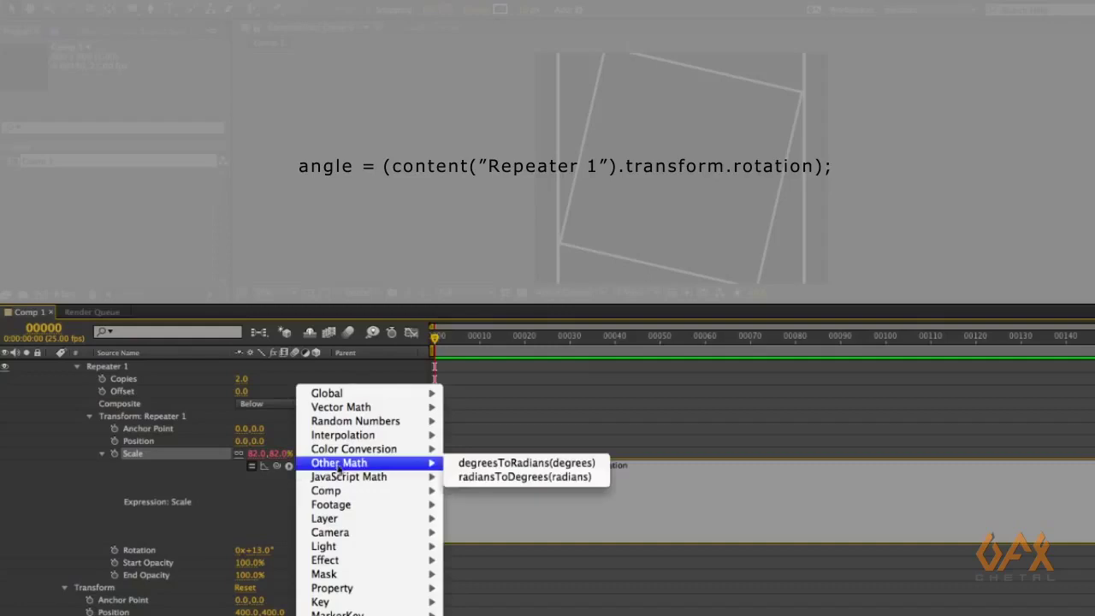
pyautogui.click(481, 463)
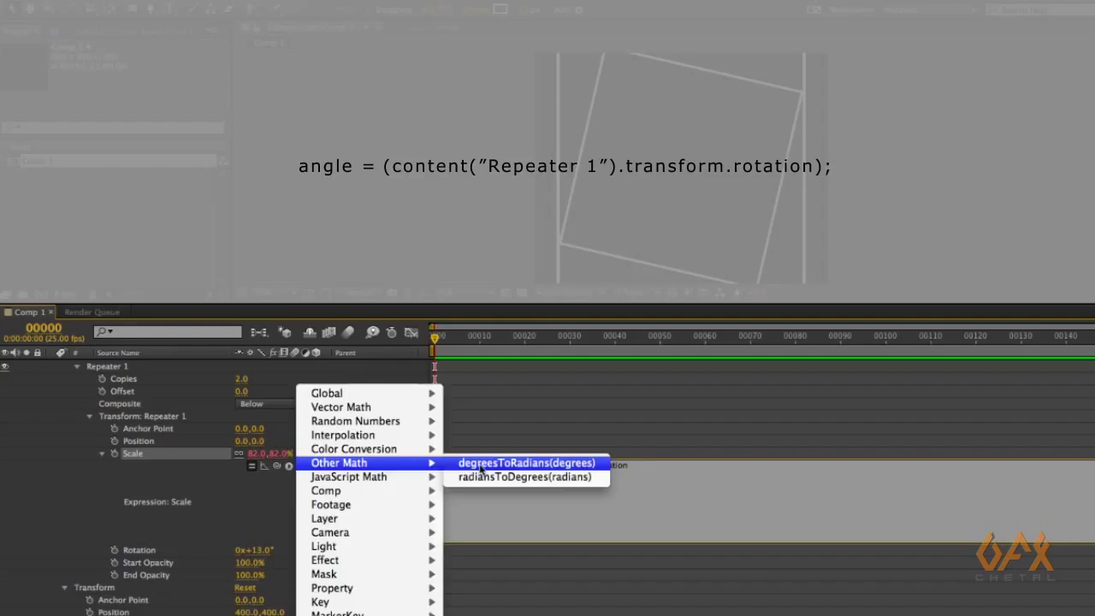
pyautogui.press('BackSpace')
pyautogui.press('BackSpace')
pyautogui.press('BackSpace')
pyautogui.press('BackSpace')
pyautogui.press('BackSpace')
pyautogui.press('BackSpace')
pyautogui.press('BackSpace')
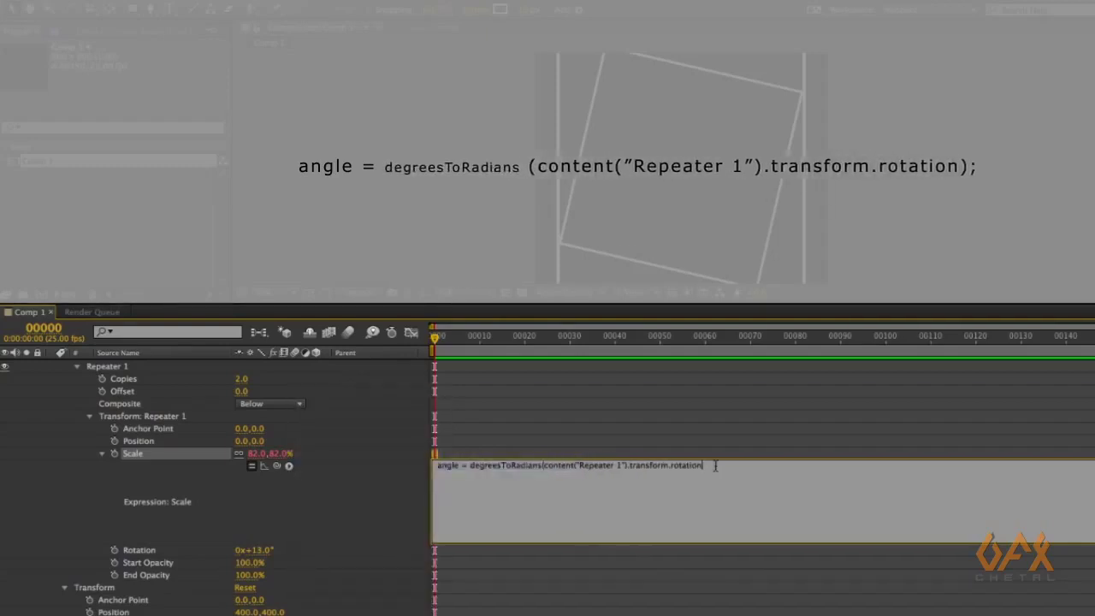
pyautogui.write(')')
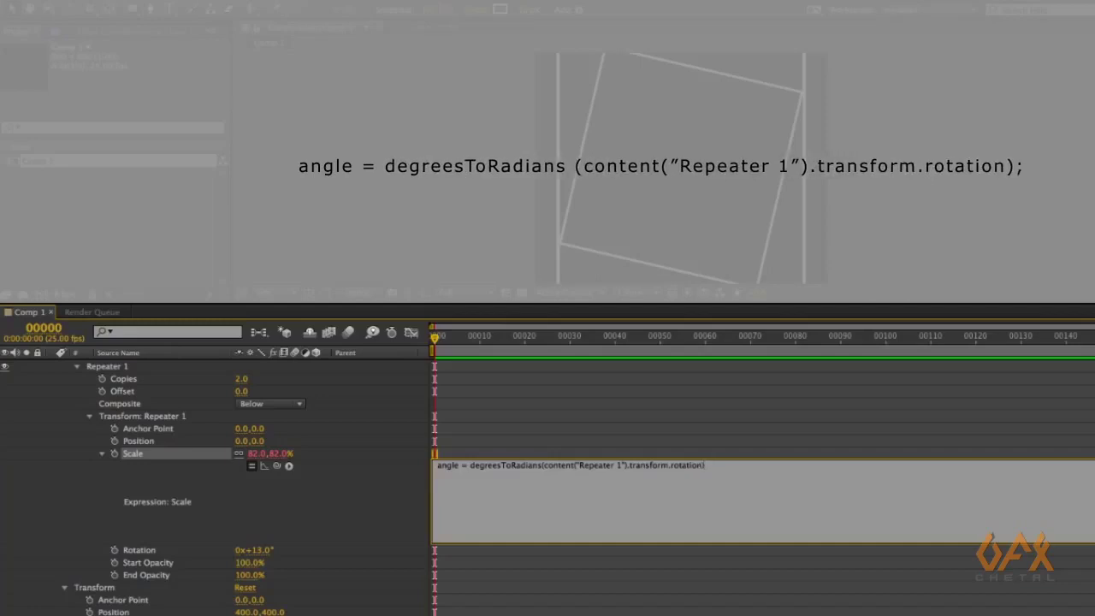
pyautogui.write(';')
pyautogui.press('Return')
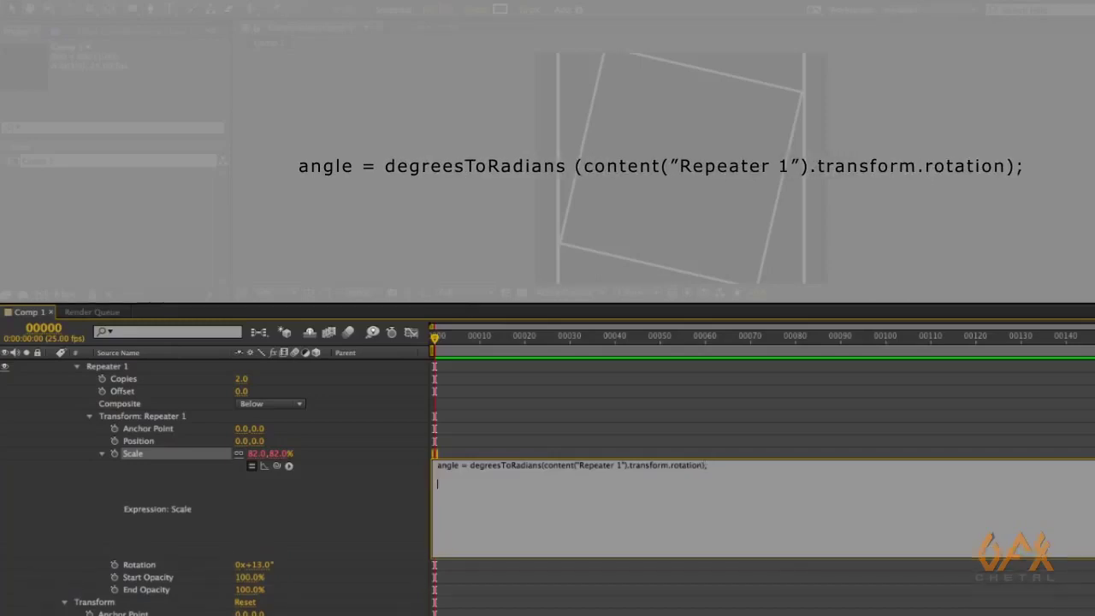
# Step: Add the line ins_len = 100/(Math.cos(angle) + Math.sin(angle)); to the Scale expression
pyautogui.write('ins_len =')
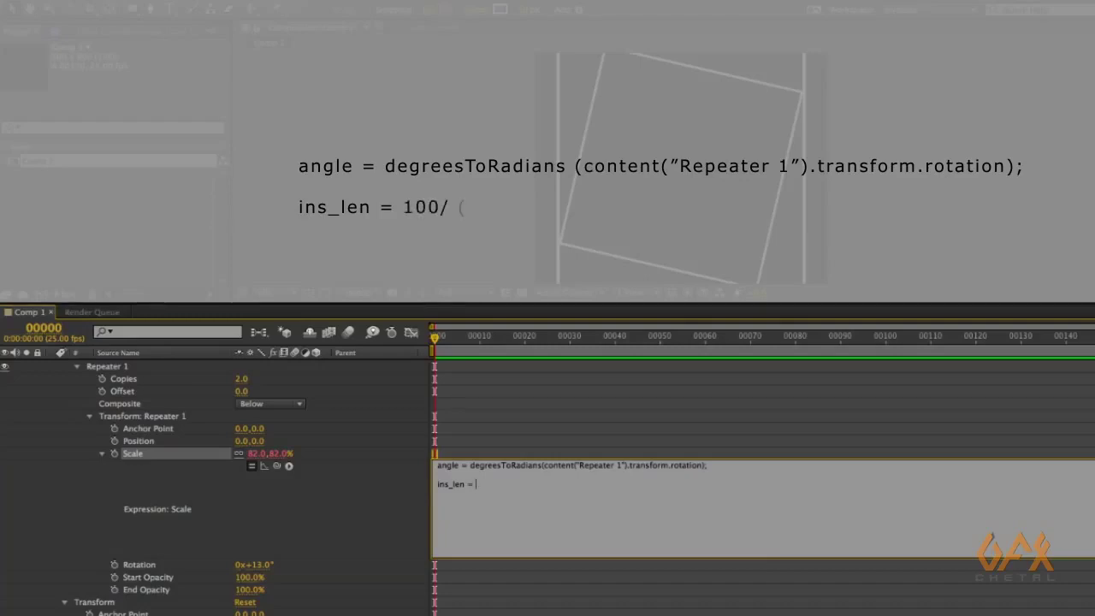
pyautogui.write('100')
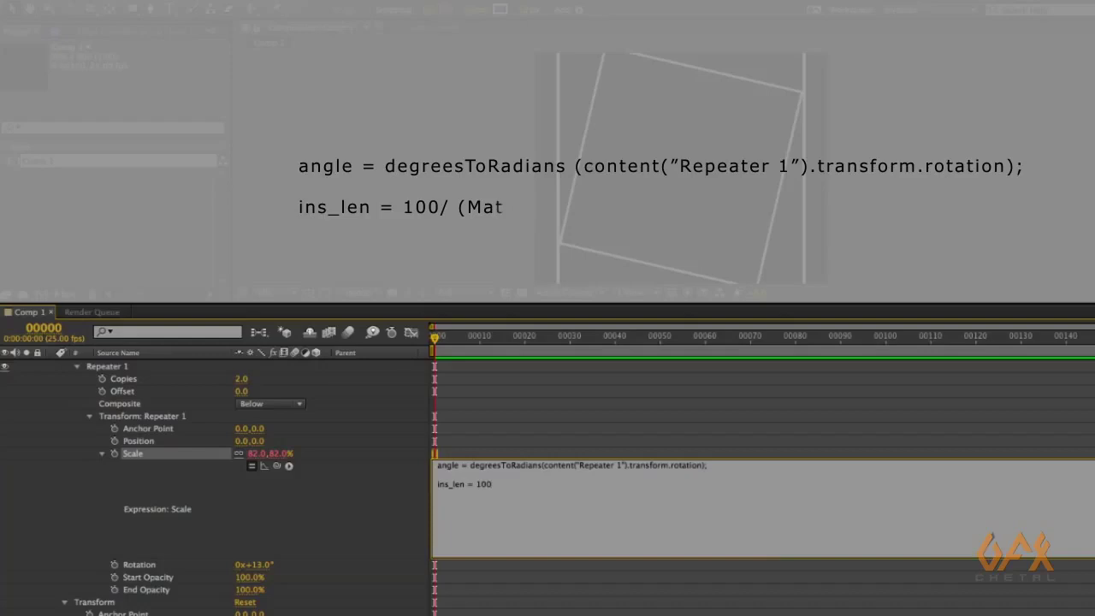
pyautogui.write('/(Math')
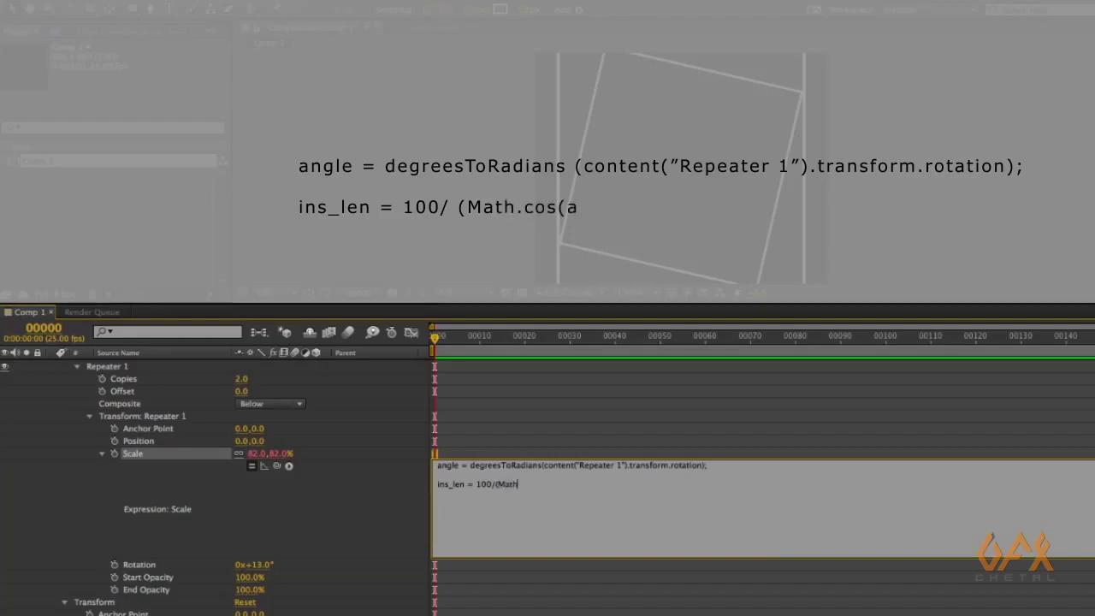
pyautogui.write('.cos')
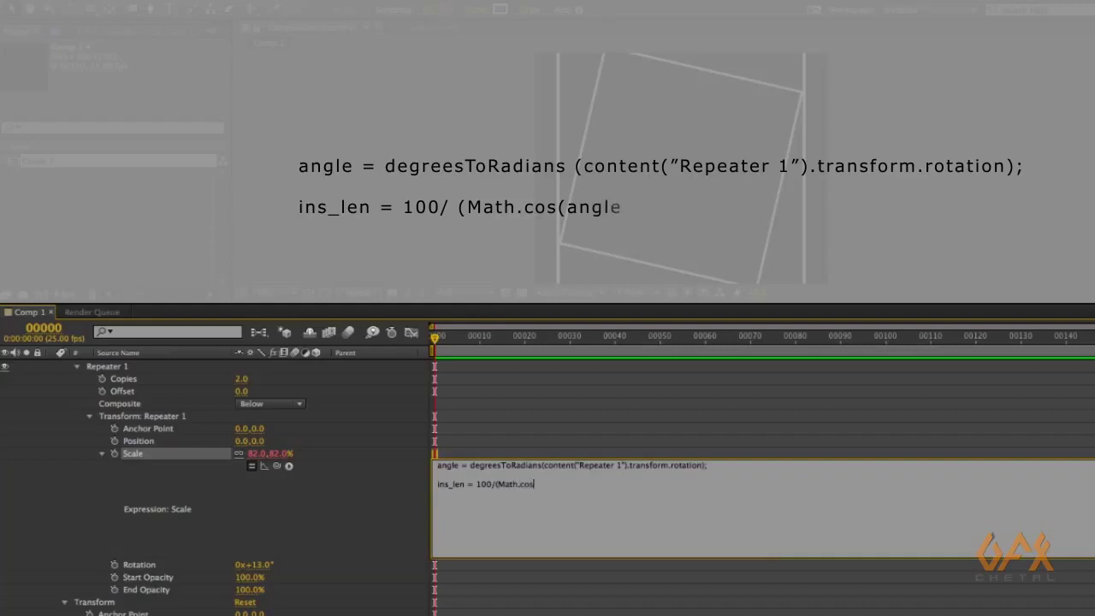
pyautogui.write('(angle) + Math.sin(')
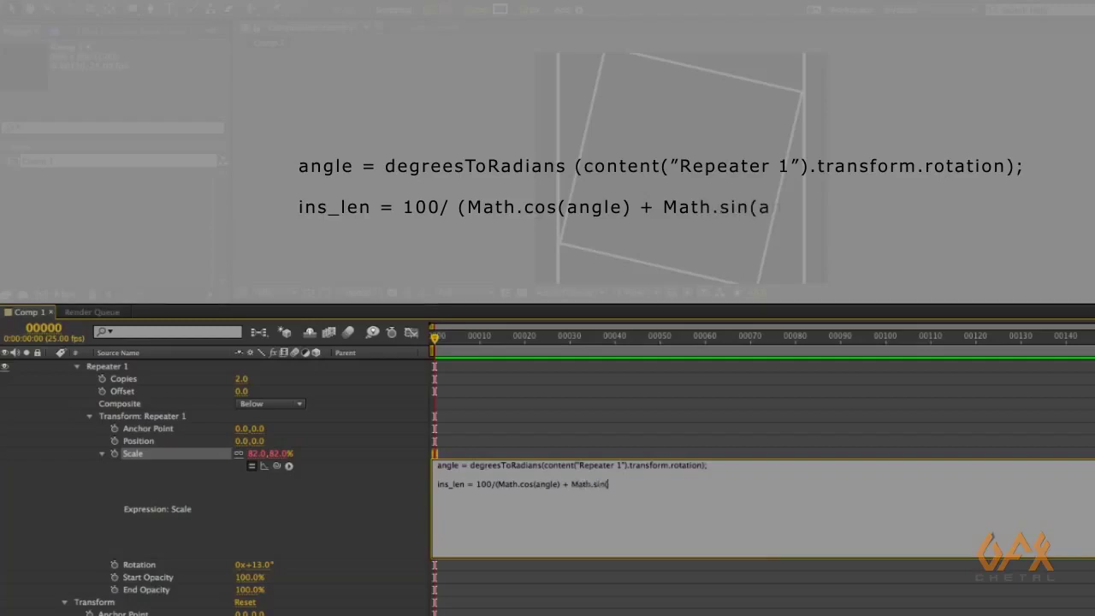
pyautogui.write('gle')
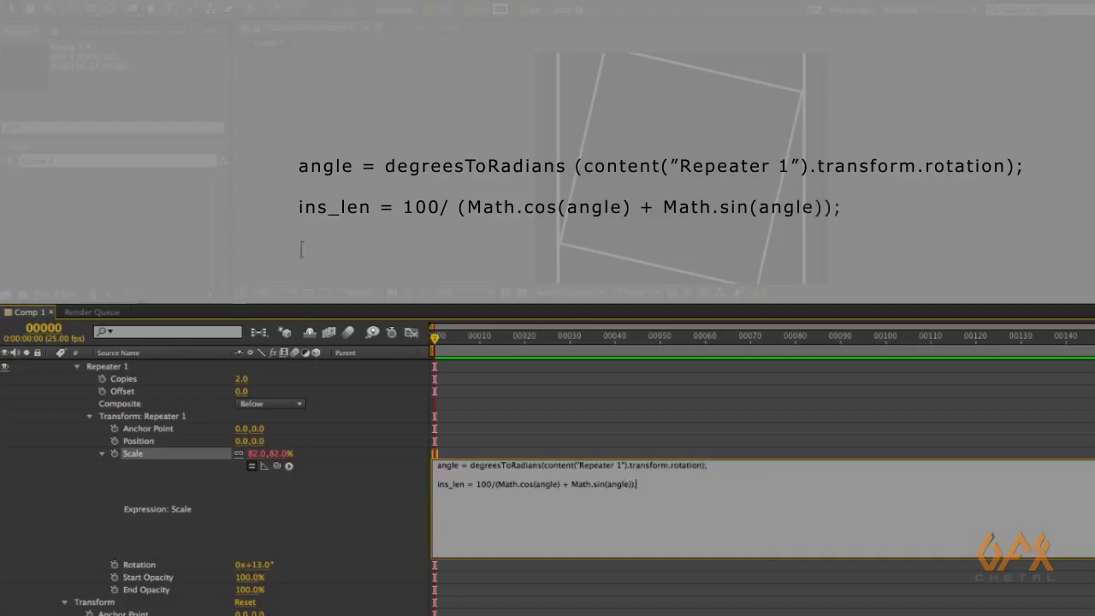
pyautogui.write('));')
# Step: Finish the Scale expression with the output line [ins_len, ins_len] and apply it
pyautogui.press('Return')
pyautogui.write('[ins_len, ins_len')
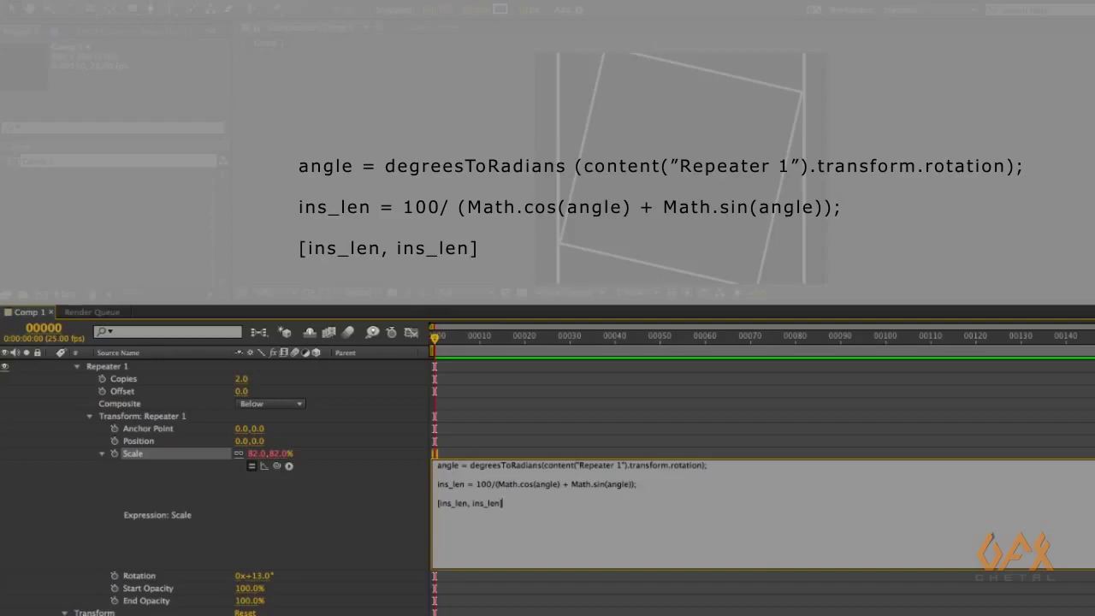
pyautogui.click(279, 543)
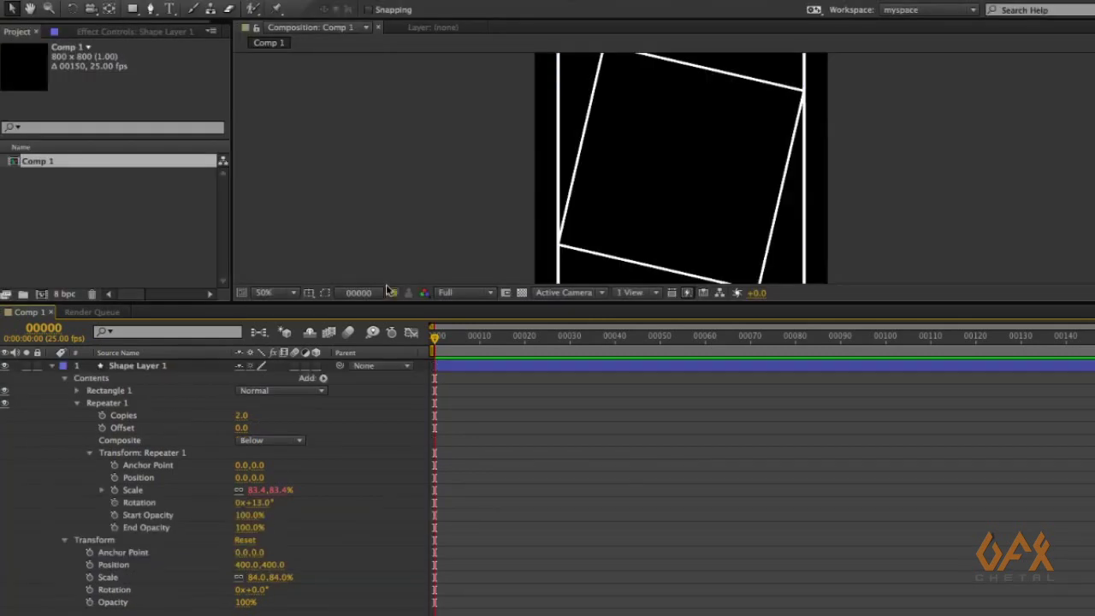
# Step: Test the Scale expression by varying Repeater 1's Rotation to 38° and 32°
pyautogui.moveTo(376, 306); pyautogui.dragTo(374, 357)
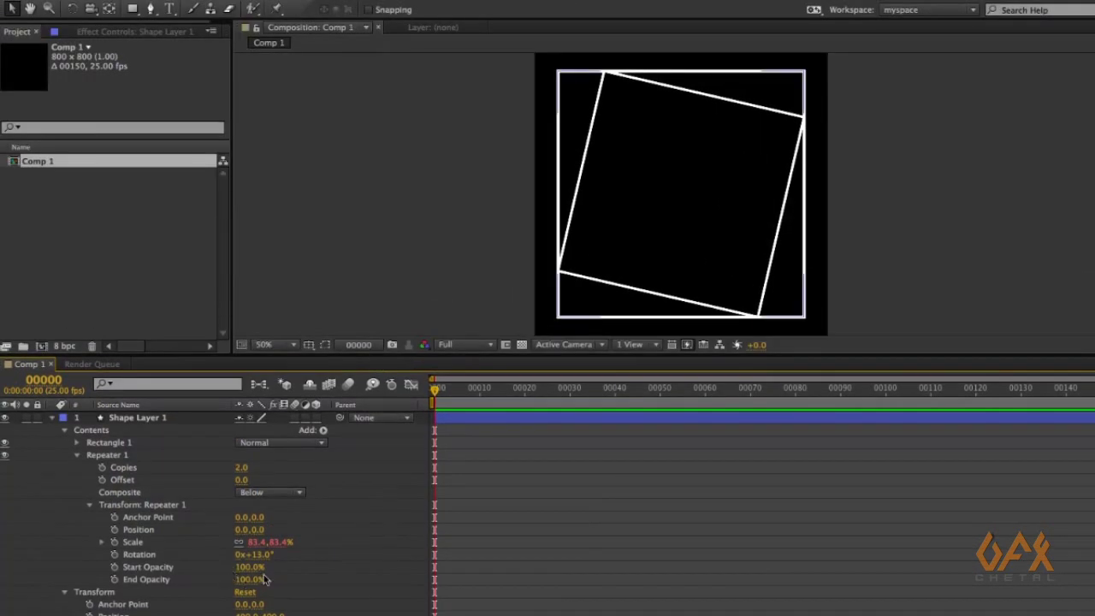
pyautogui.moveTo(263, 555); pyautogui.dragTo(281, 555)
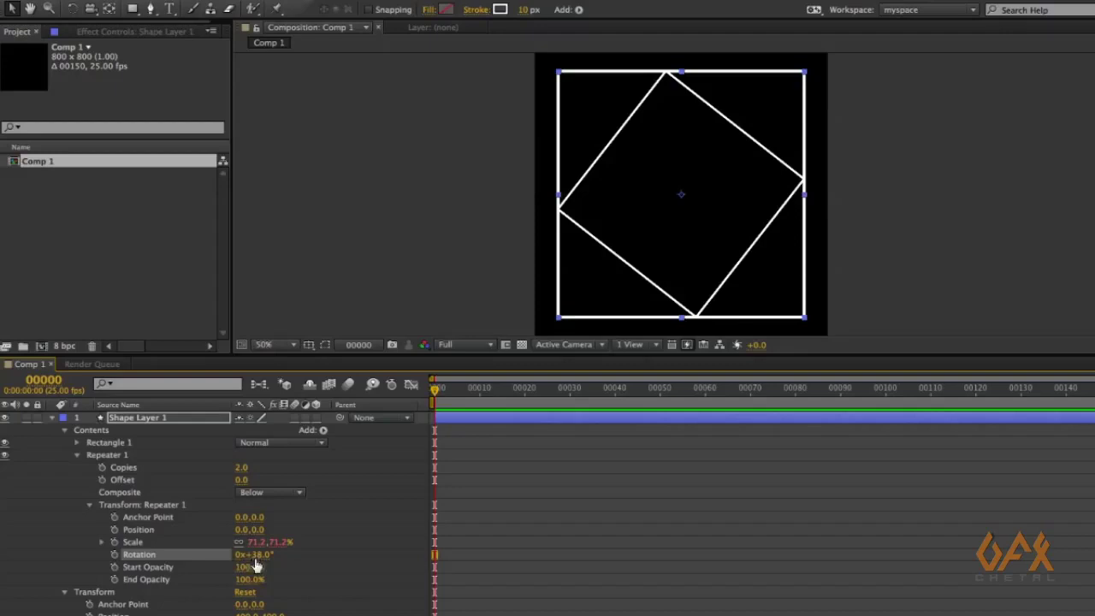
pyautogui.moveTo(257, 555); pyautogui.dragTo(257, 555)
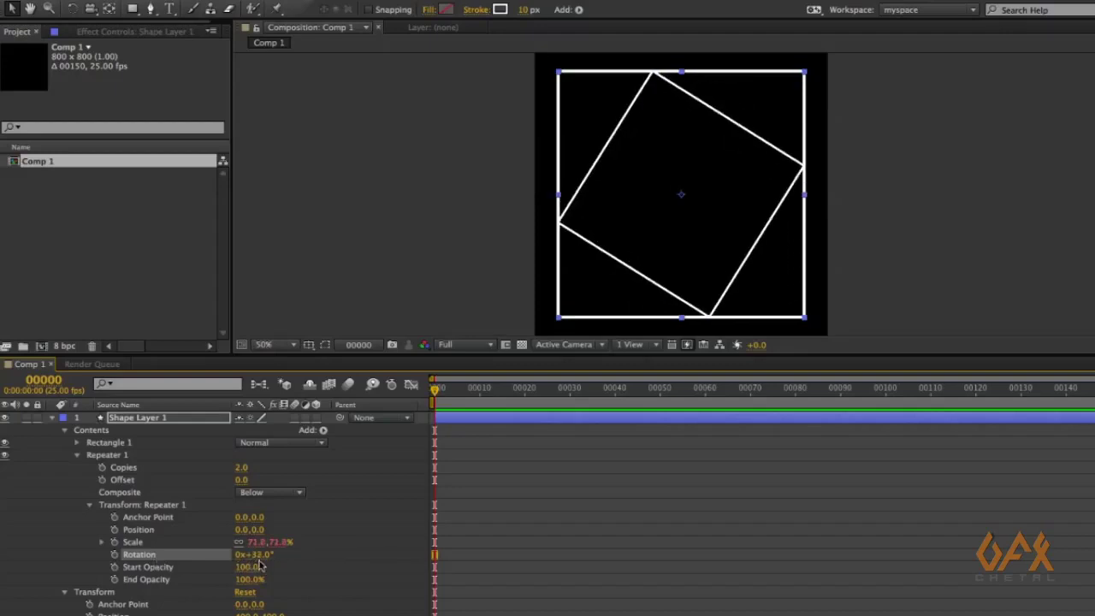
# Step: Set Shape Layer 1's Scale to 100% and enlarge the composition viewing area
pyautogui.click(118, 416)
pyautogui.press('s')
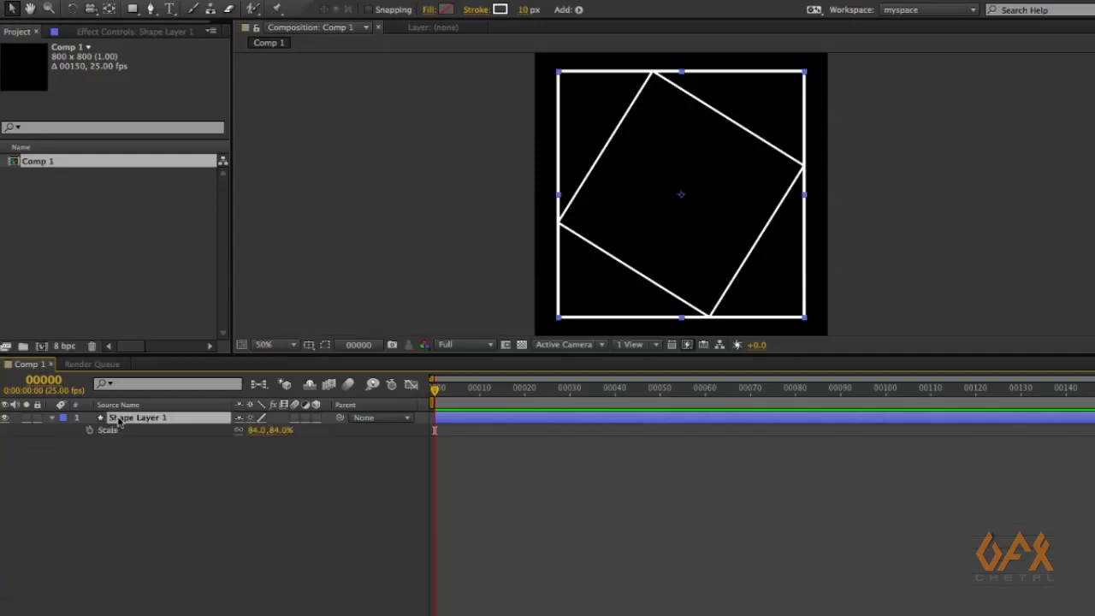
pyautogui.click(257, 430)
pyautogui.write('100')
pyautogui.press('Return')
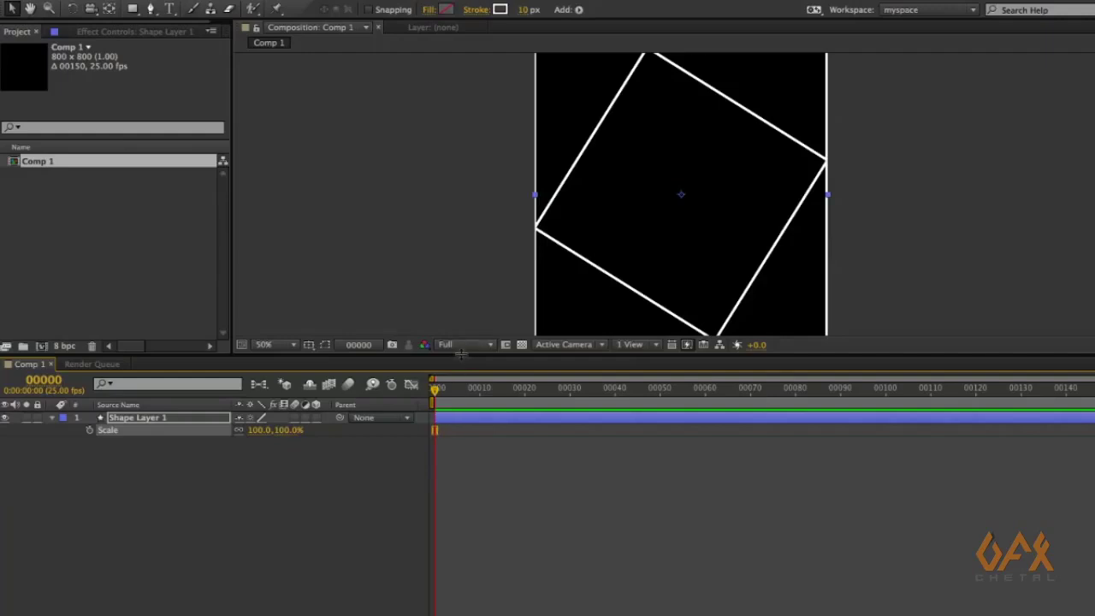
pyautogui.moveTo(460, 354); pyautogui.dragTo(461, 415)
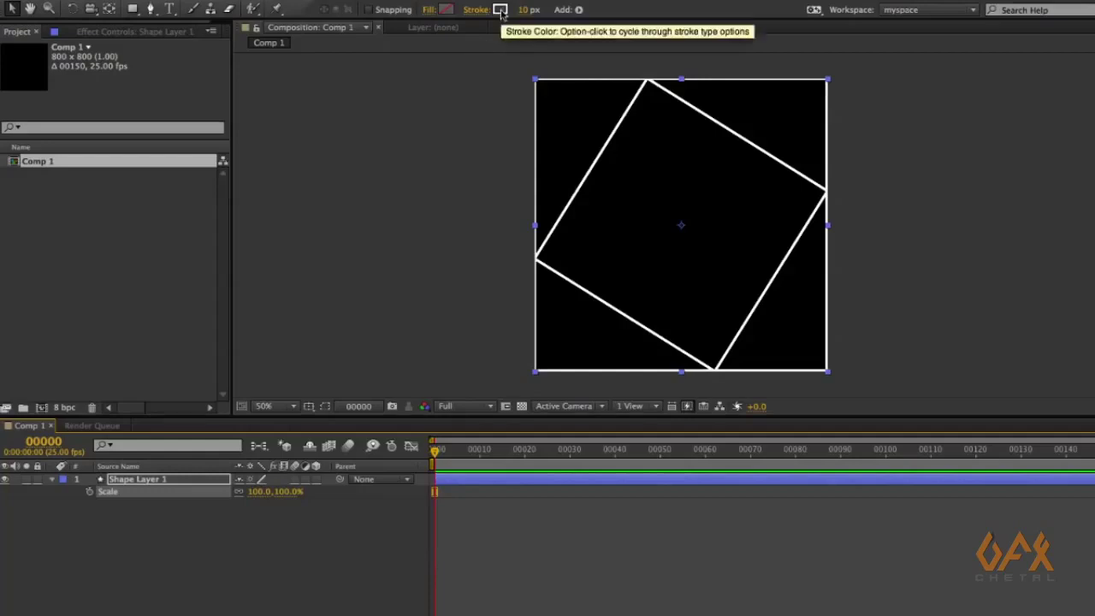
# Step: Set the shape's stroke width to 0 px and give it a solid color fill at 30% opacity
pyautogui.moveTo(523, 10); pyautogui.dragTo(503, 11)
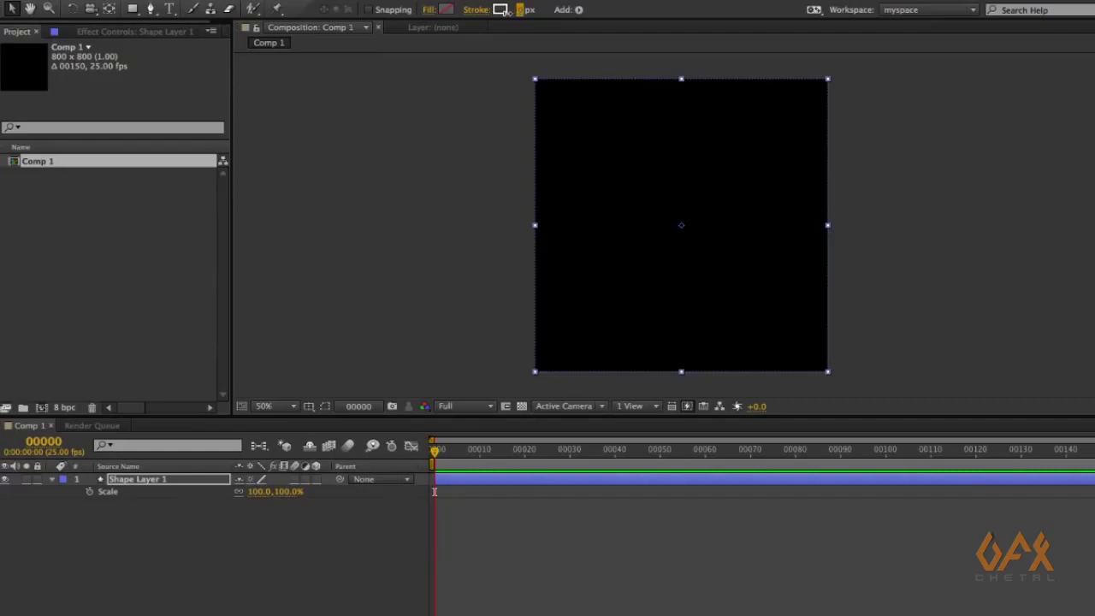
pyautogui.click(428, 9)
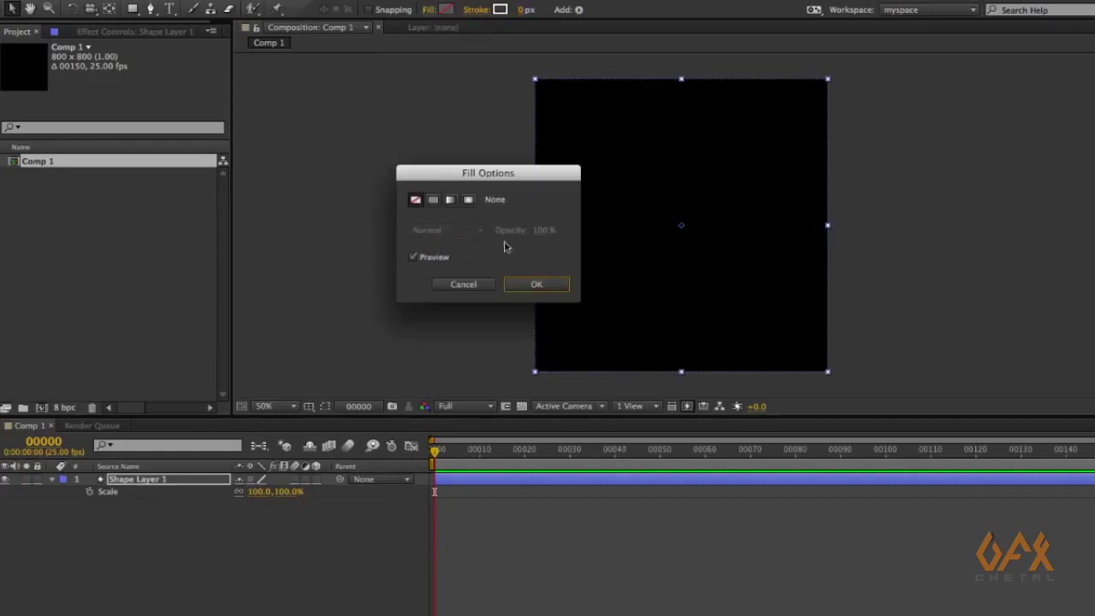
pyautogui.click(433, 199)
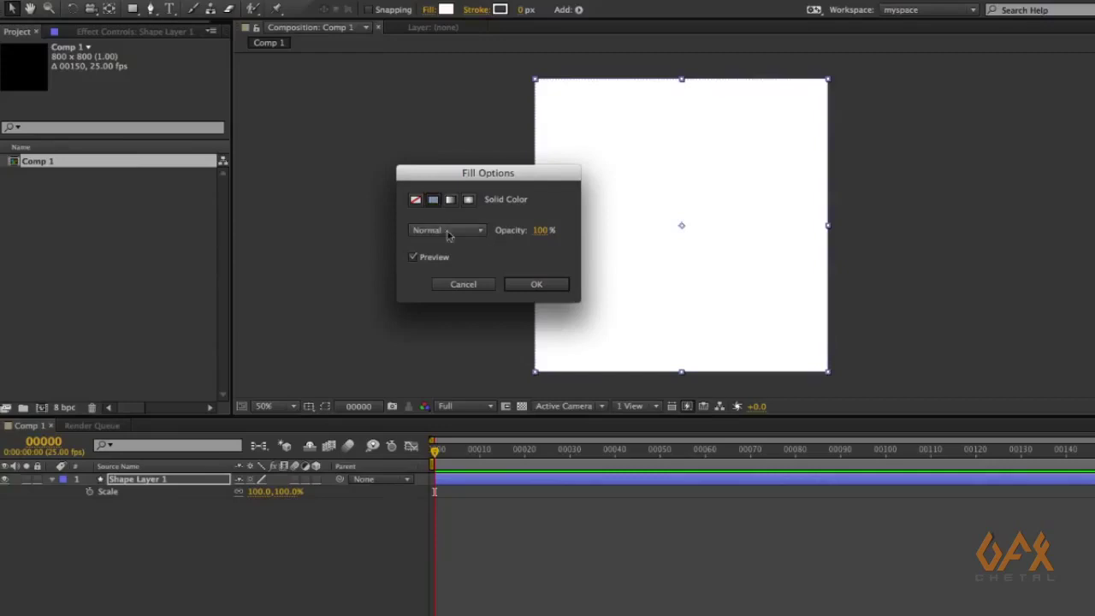
pyautogui.click(542, 231)
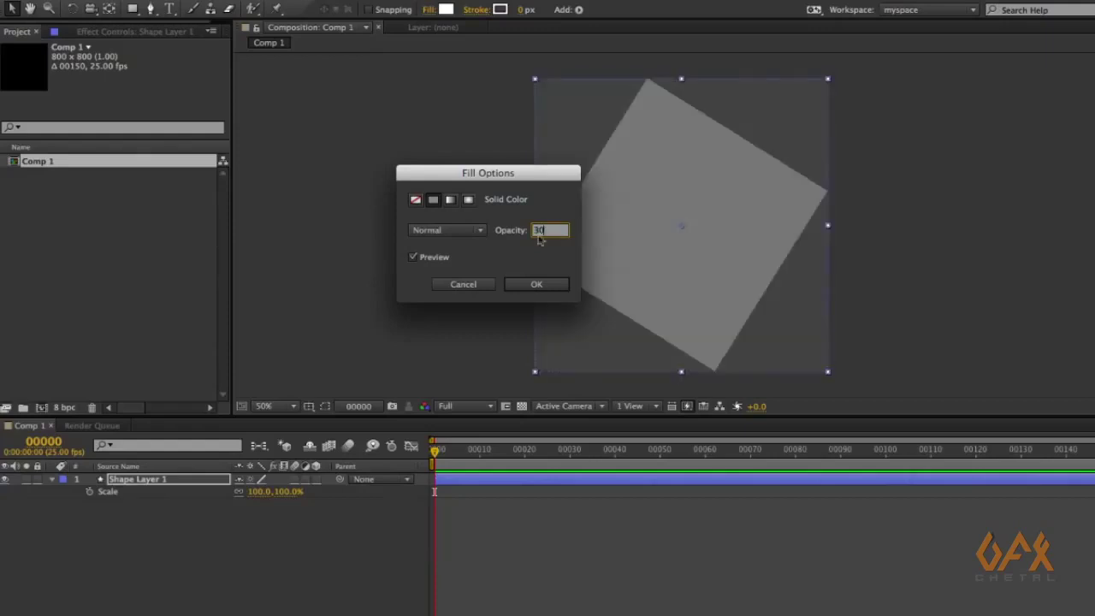
pyautogui.click(526, 288)
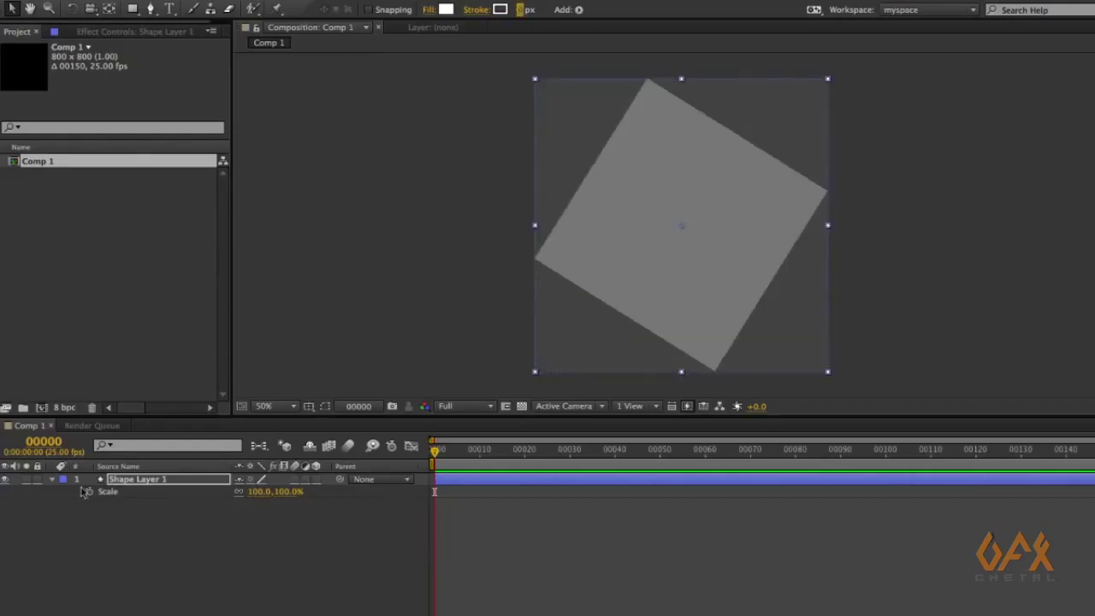
# Step: Set the number of copies in Shape Layer 1's Repeater 1 to 30
pyautogui.click(55, 482)
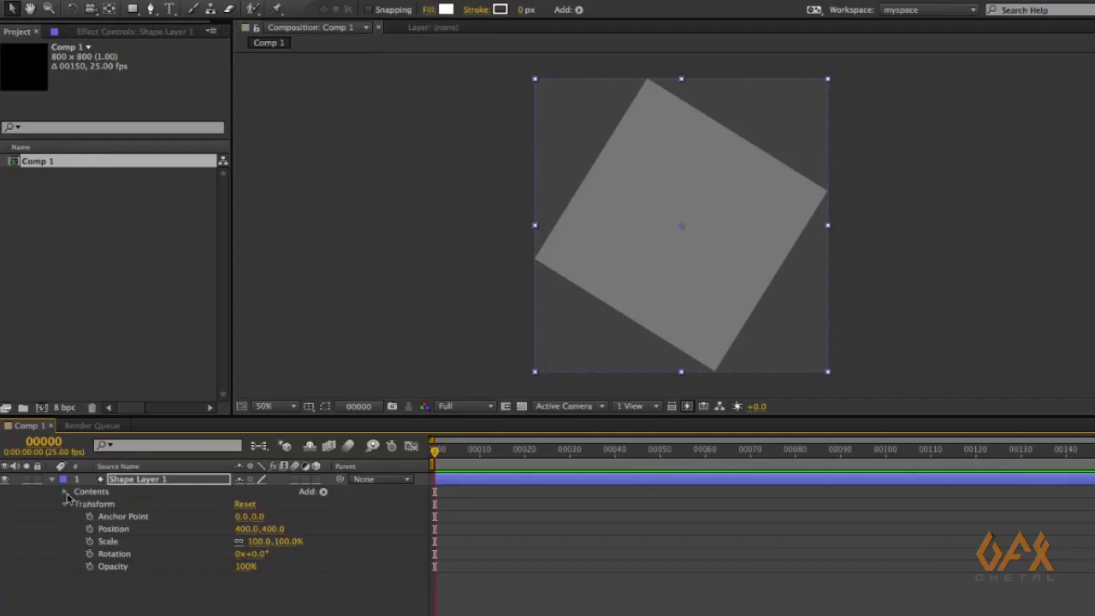
pyautogui.click(64, 492)
pyautogui.click(77, 517)
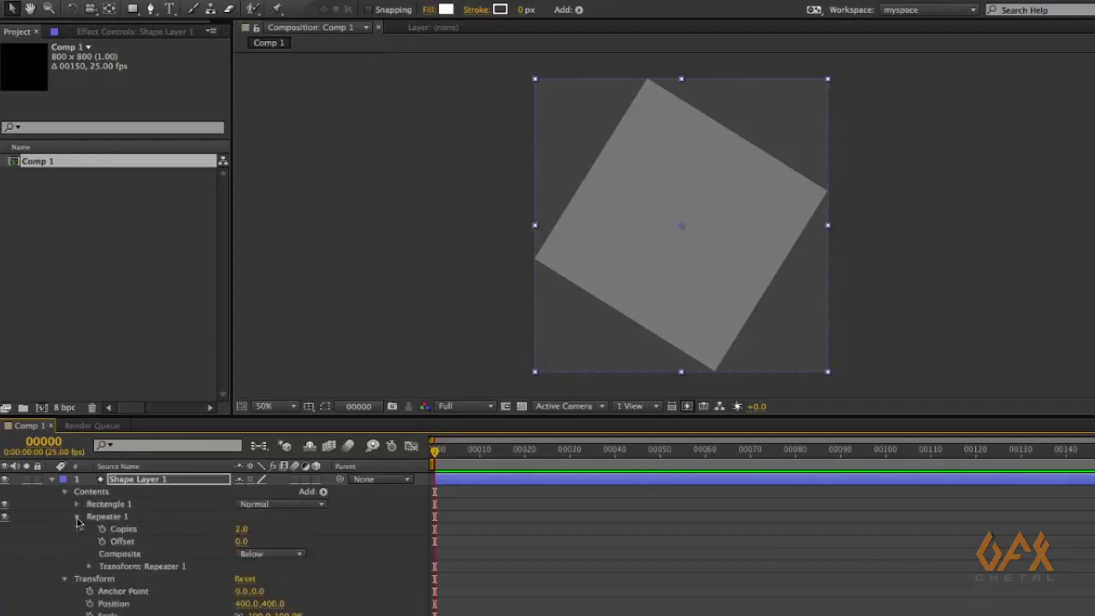
pyautogui.click(243, 530)
pyautogui.write('30')
pyautogui.press('Return')
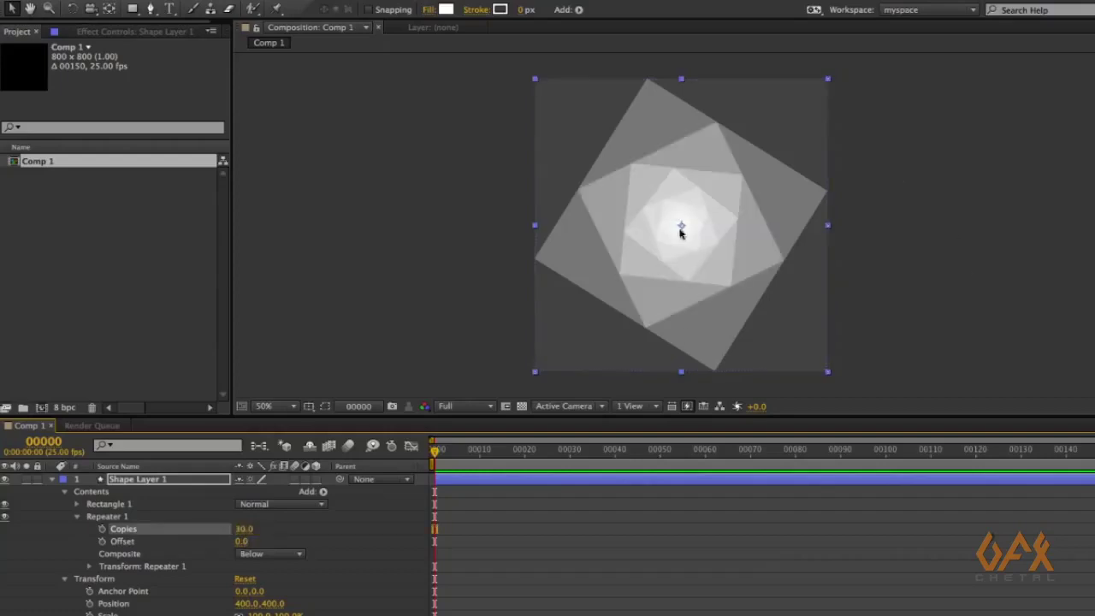
# Step: Set Repeater 1's Rotation to 0° and keyframe it at frame 0
pyautogui.scroll(-2, 82, 548)
pyautogui.click(91, 536)
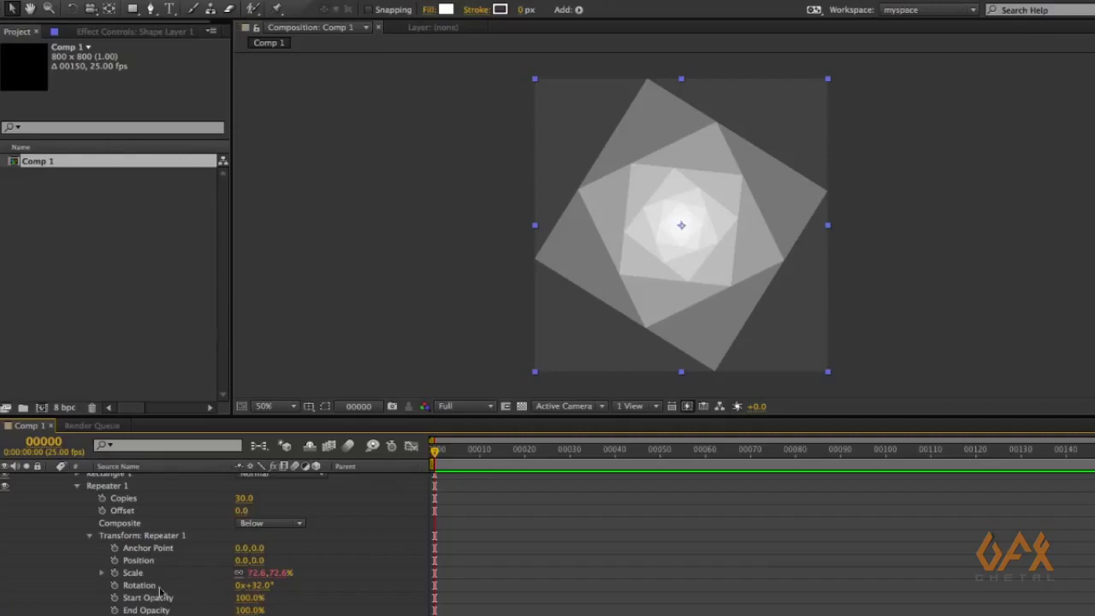
pyautogui.scroll(-2, 189, 580)
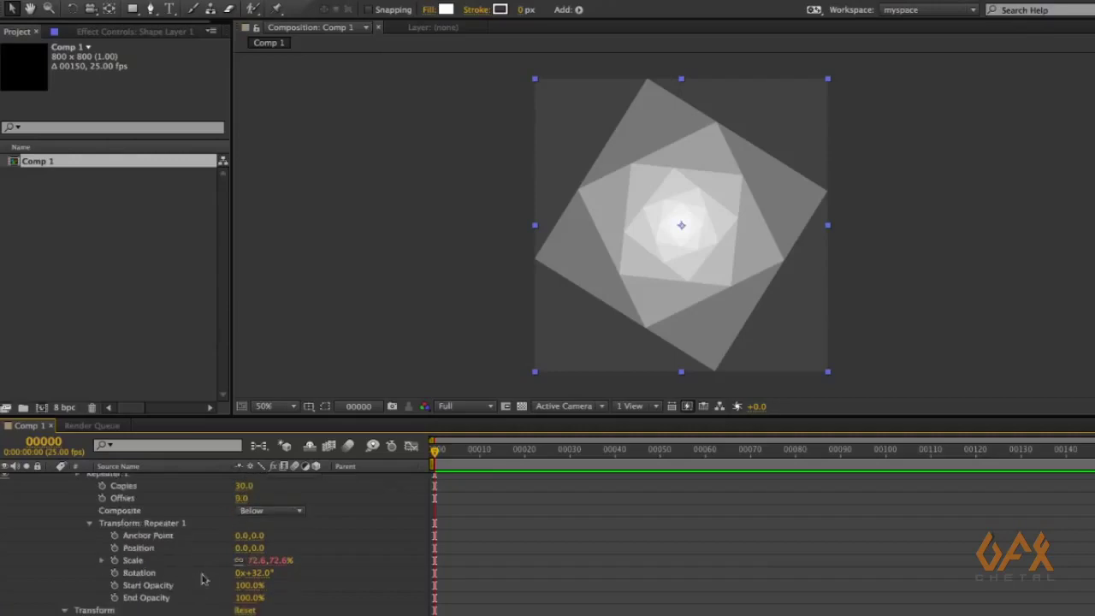
pyautogui.hotkey('ctrl', 'z')
pyautogui.hotkey('ctrl', 'z')
pyautogui.click(113, 560)
# Step: At the last frame, 00149, keyframe Repeater 1's Rotation at 86° and preview the animation
pyautogui.moveTo(976, 441); pyautogui.dragTo(1094, 447)
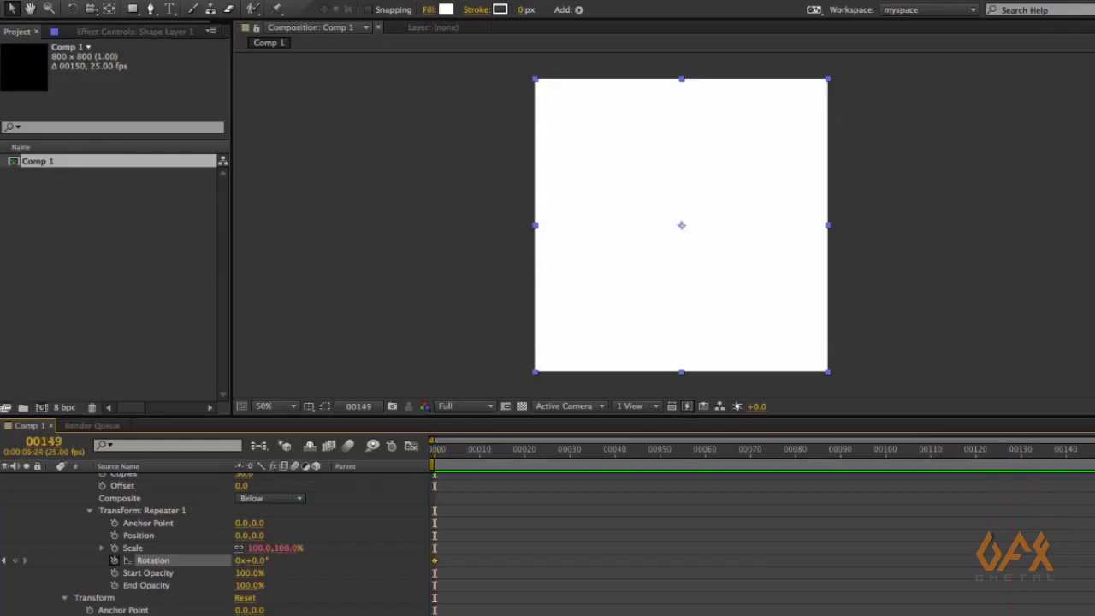
pyautogui.moveTo(257, 561); pyautogui.dragTo(326, 572)
pyautogui.press('space')
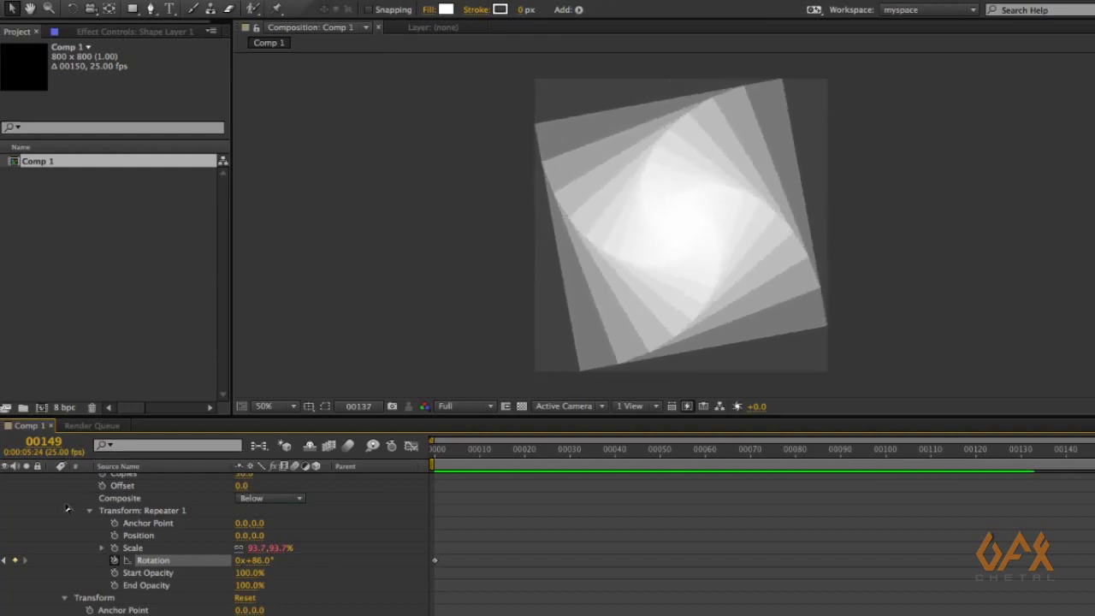
# Step: Collapse Shape Layer 1's properties and add a new adjustment layer above it
pyautogui.scroll(5, 73, 509)
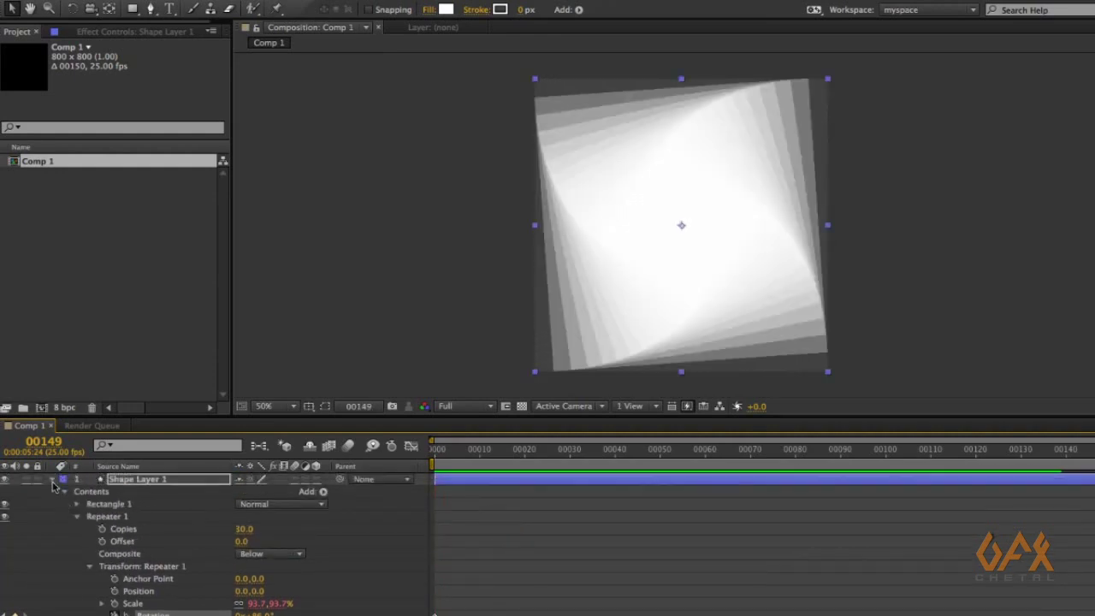
pyautogui.click(52, 480)
pyautogui.click(172, 496)
pyautogui.click(154, 485)
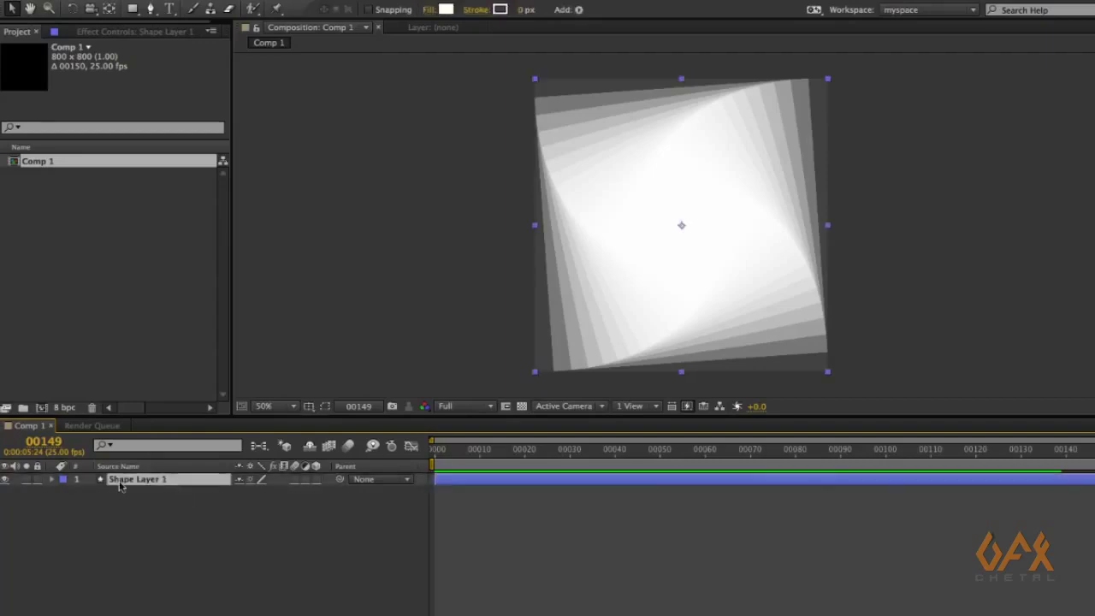
pyautogui.click(272, 0)
pyautogui.moveTo(283, 1)
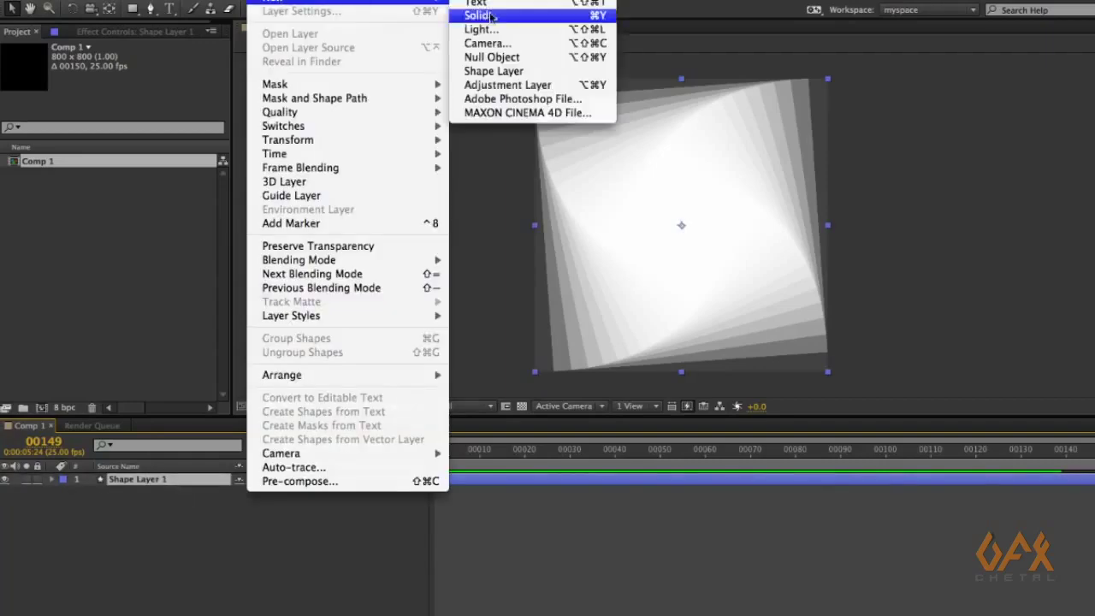
pyautogui.click(494, 84)
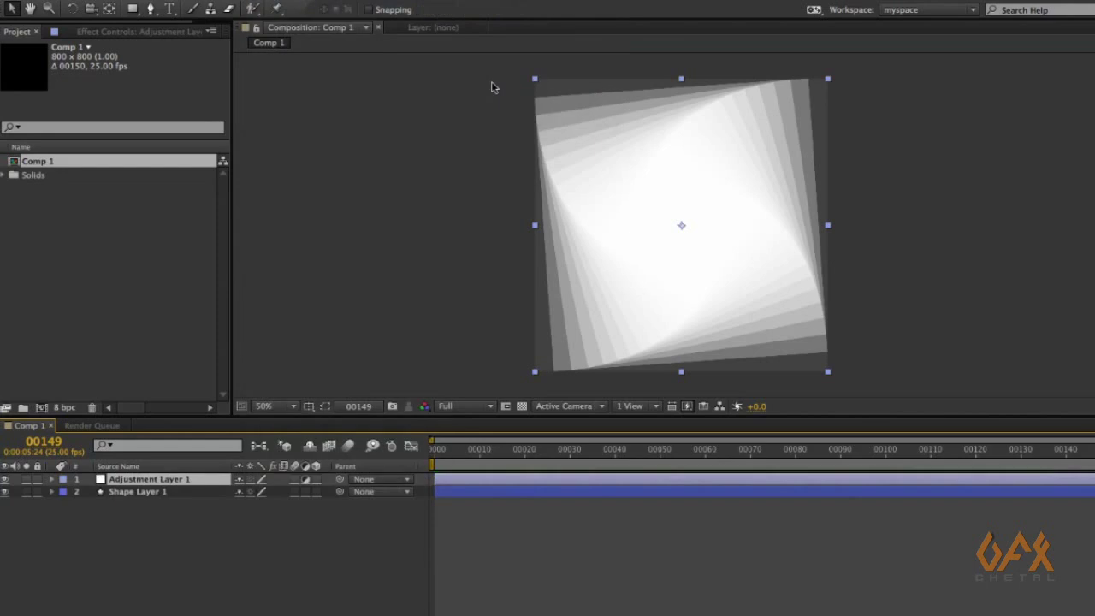
# Step: Apply the Colorama effect to Adjustment Layer 1 and set its input phase to be taken from Alpha
pyautogui.click(304, 0)
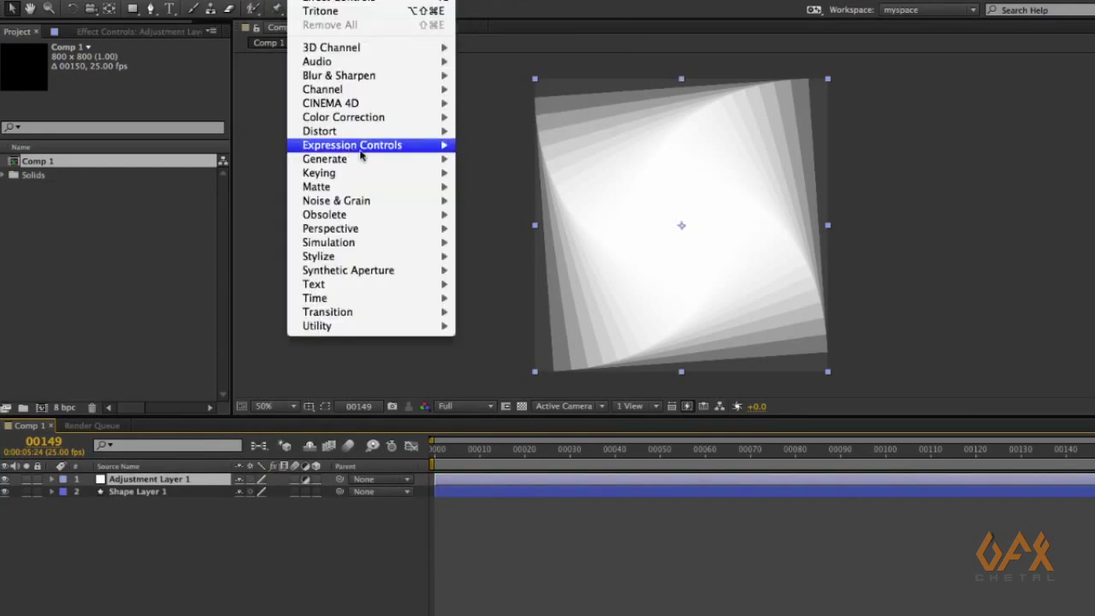
pyautogui.moveTo(383, 122)
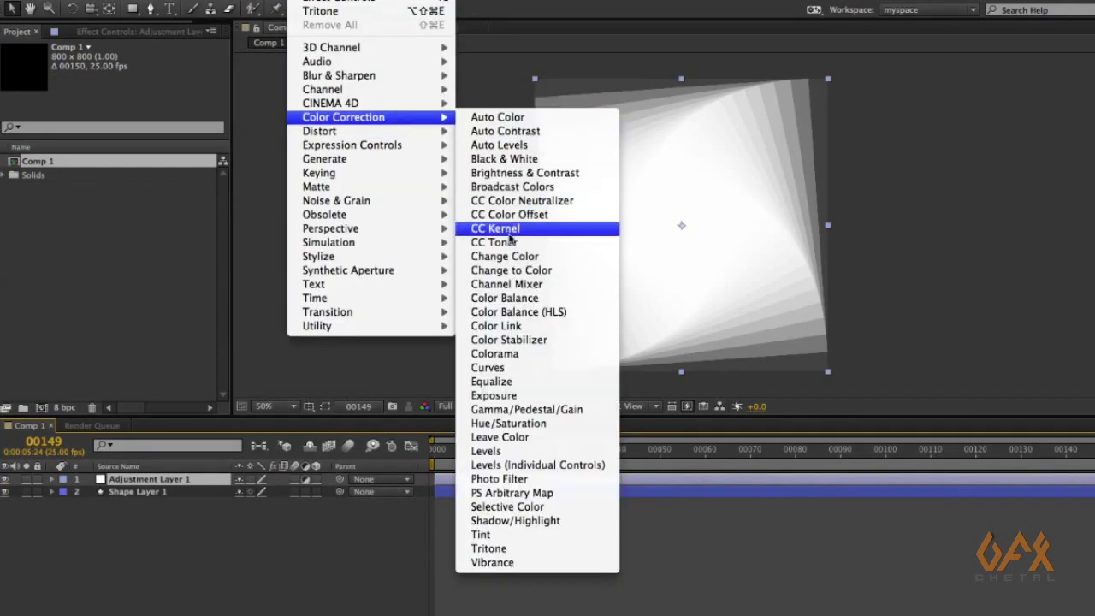
pyautogui.click(495, 353)
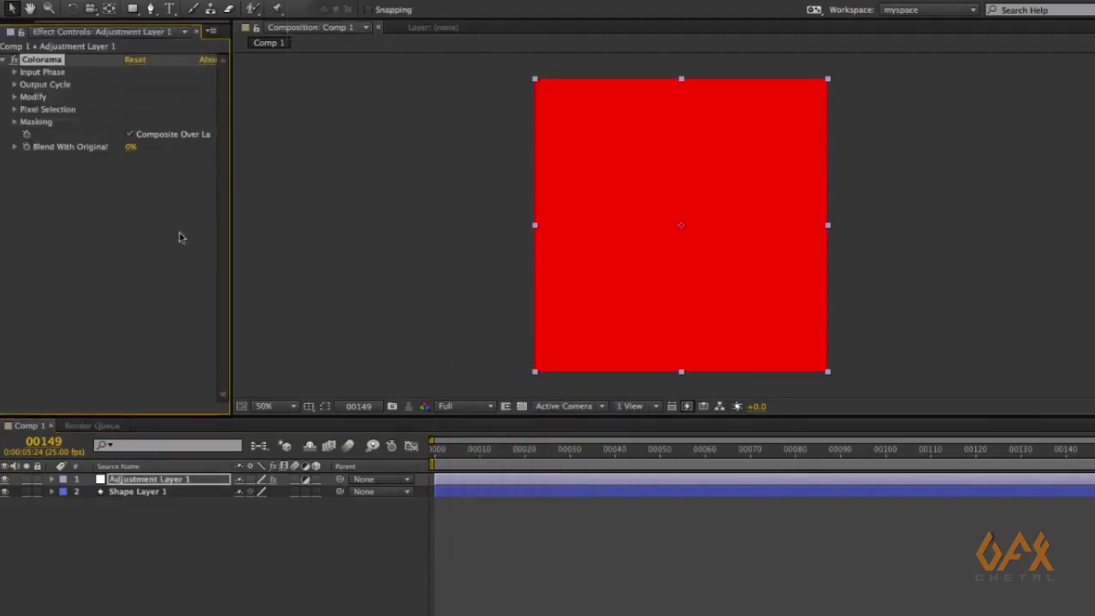
pyautogui.click(15, 72)
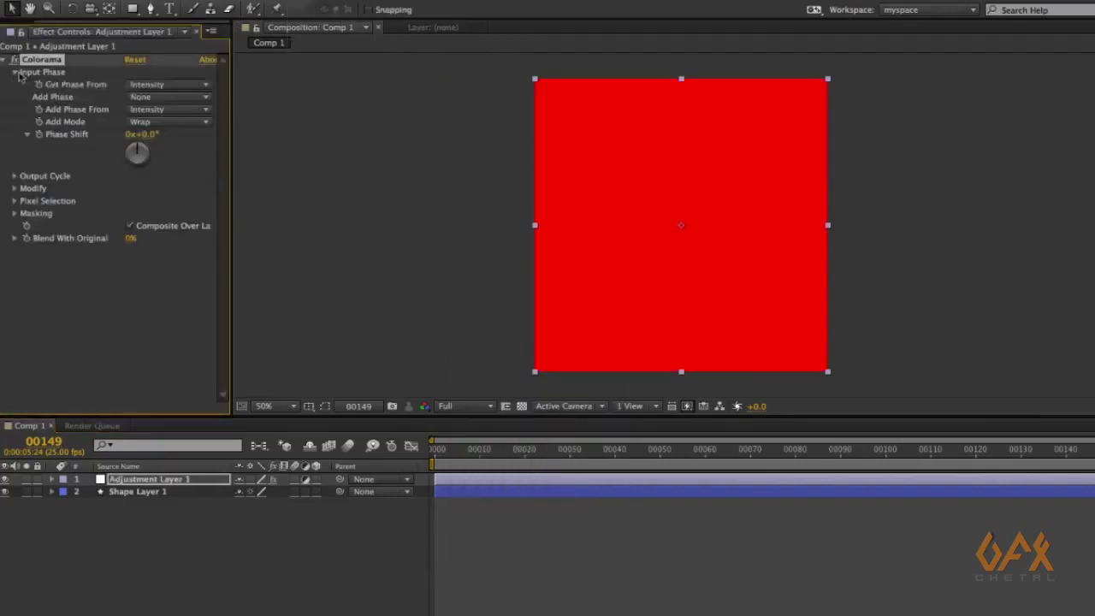
pyautogui.click(162, 87)
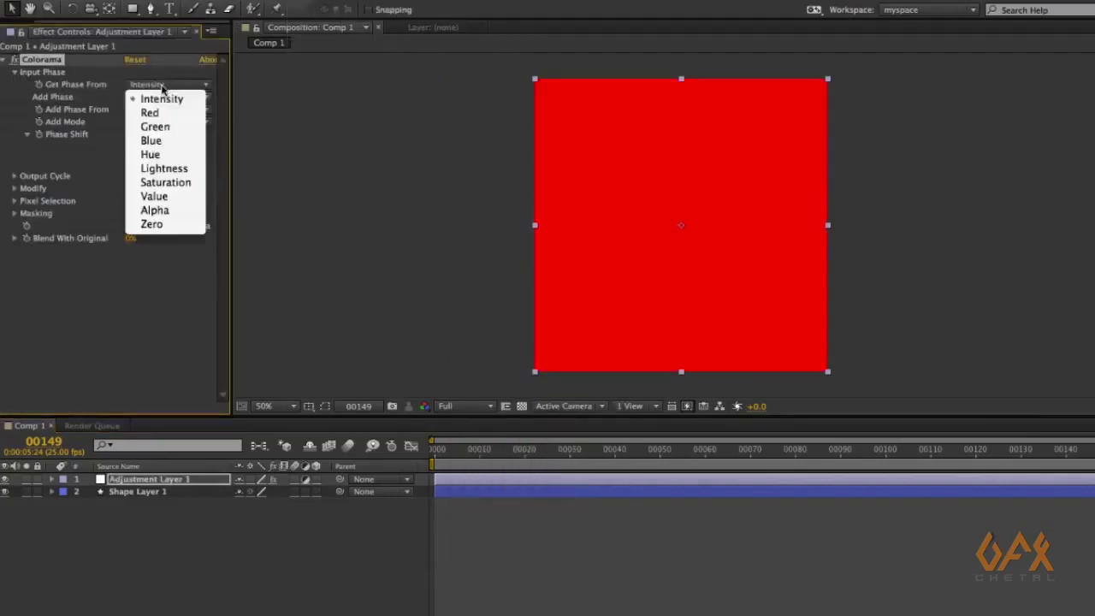
pyautogui.click(154, 210)
# Step: Set Colorama's Output Cycle to the Golden 1 preset palette and preview the animation
pyautogui.click(7, 60)
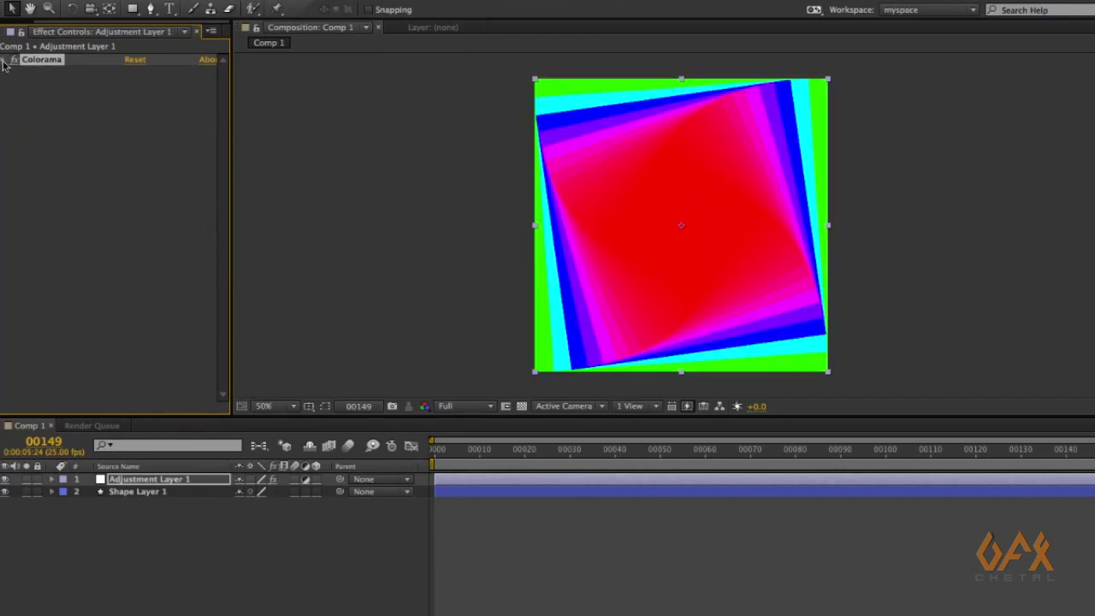
pyautogui.click(6, 60)
pyautogui.click(14, 176)
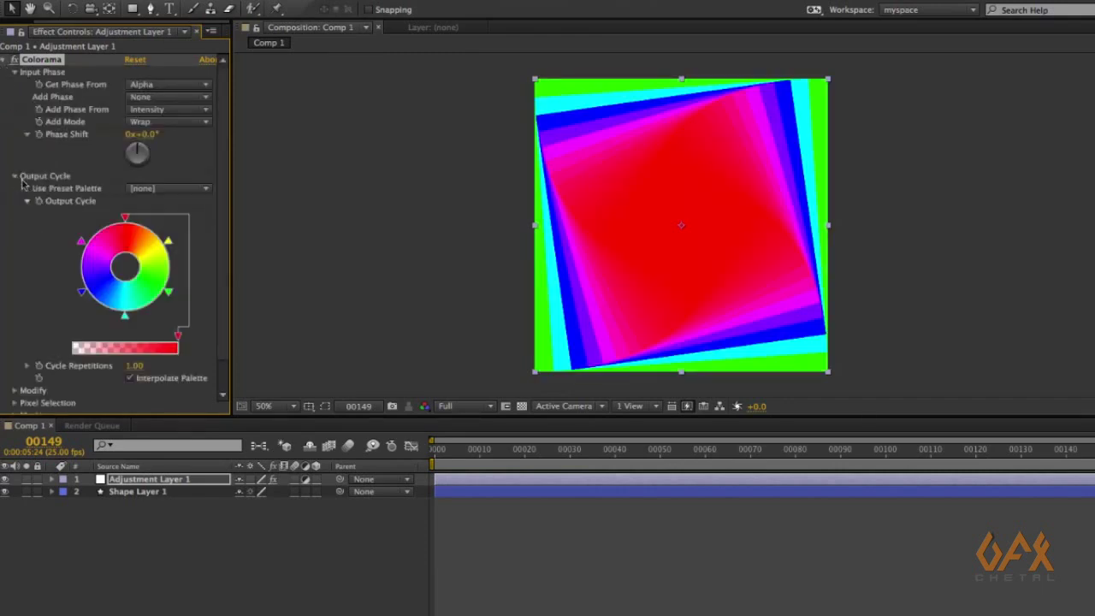
pyautogui.click(152, 189)
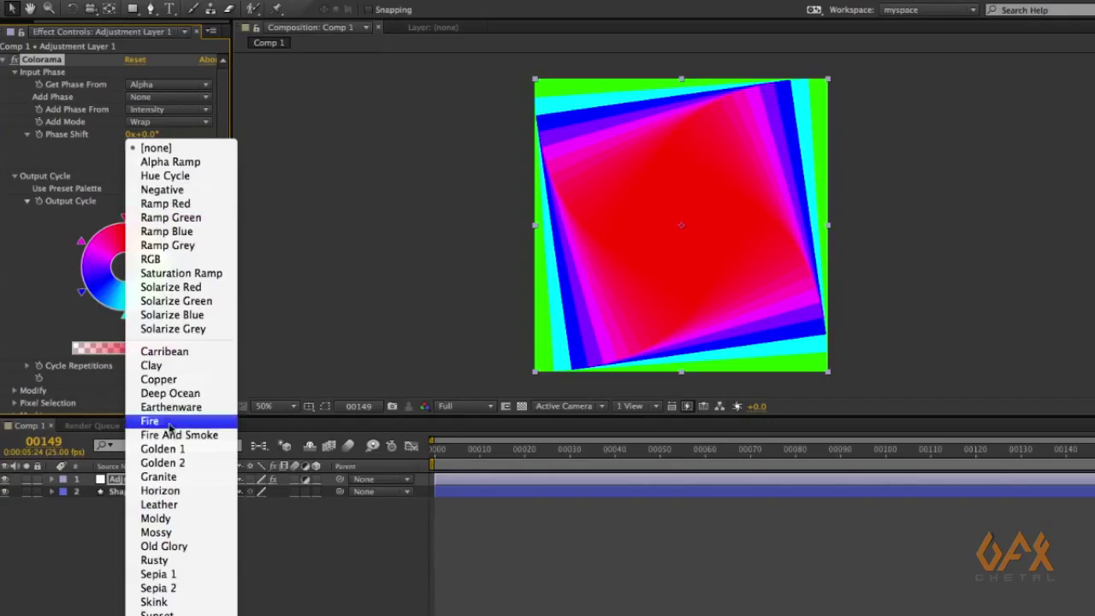
pyautogui.click(170, 422)
pyautogui.click(173, 191)
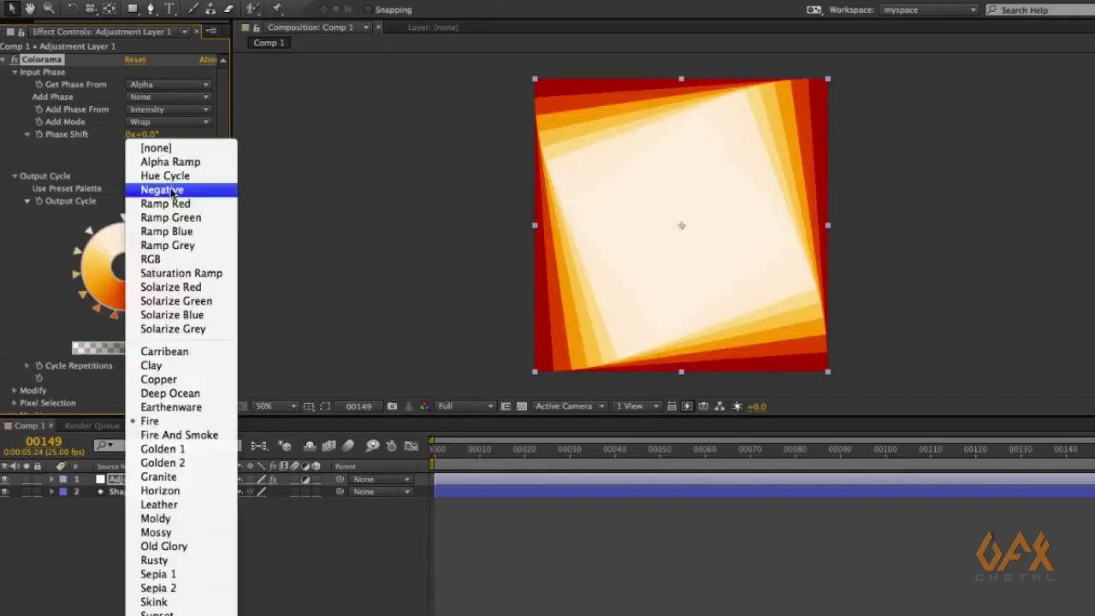
pyautogui.click(167, 452)
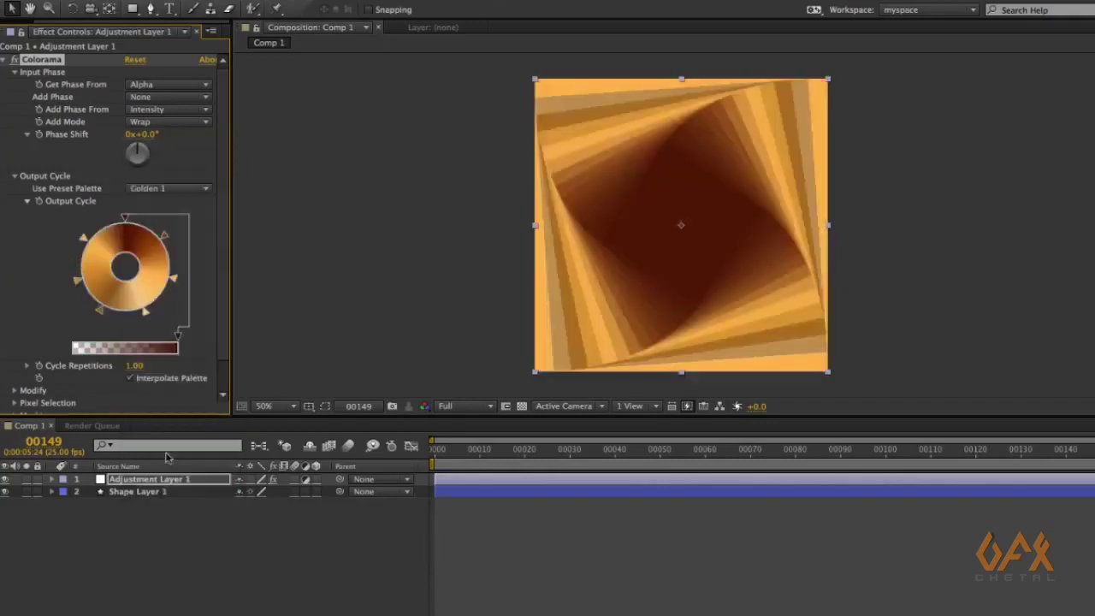
pyautogui.press('space')
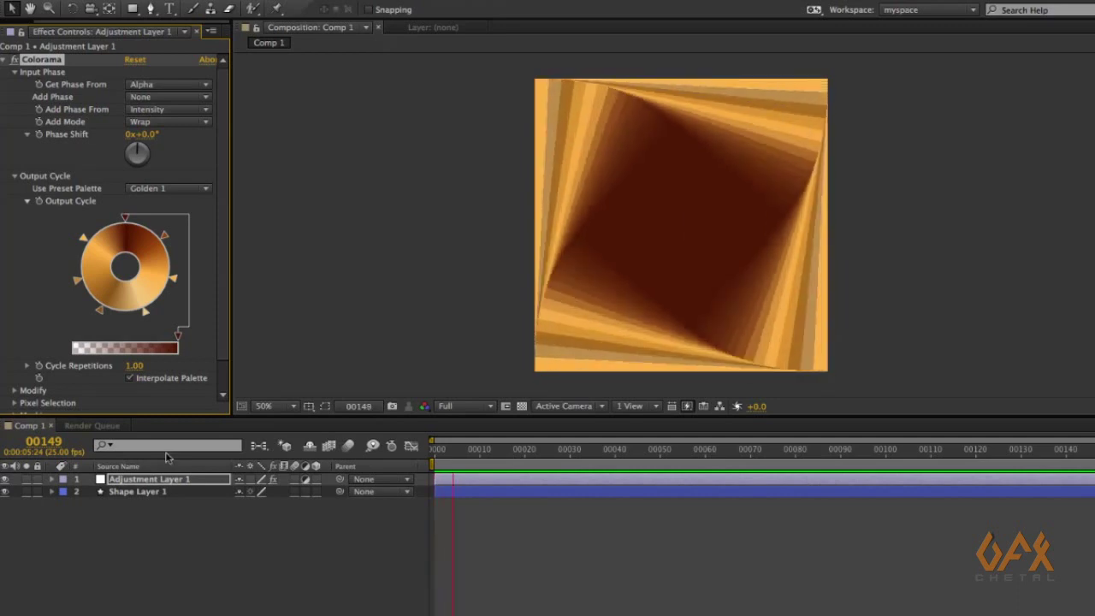
pyautogui.press('space')
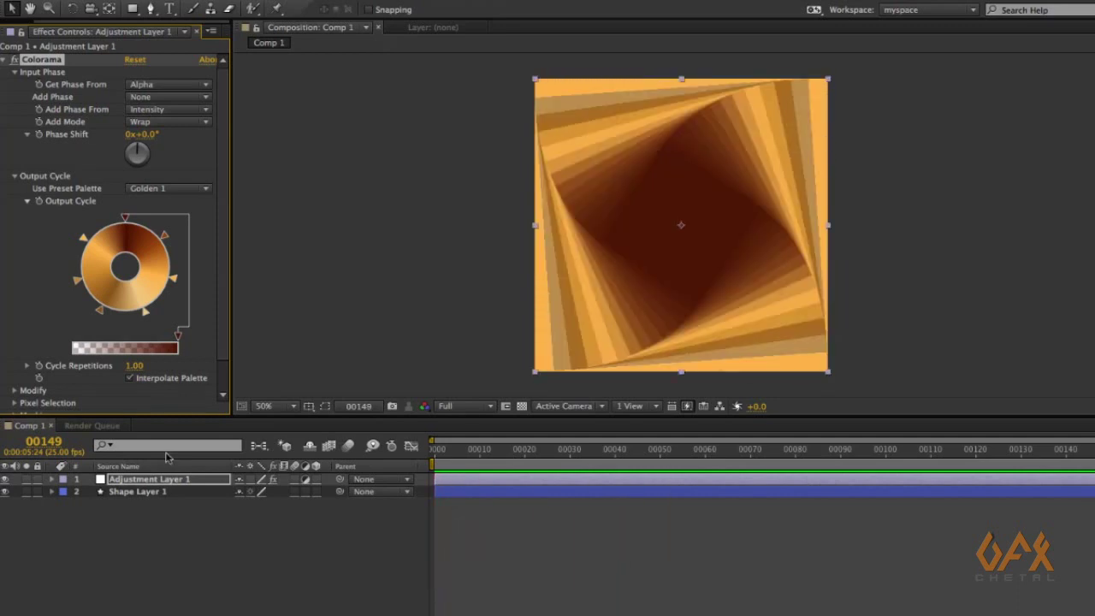